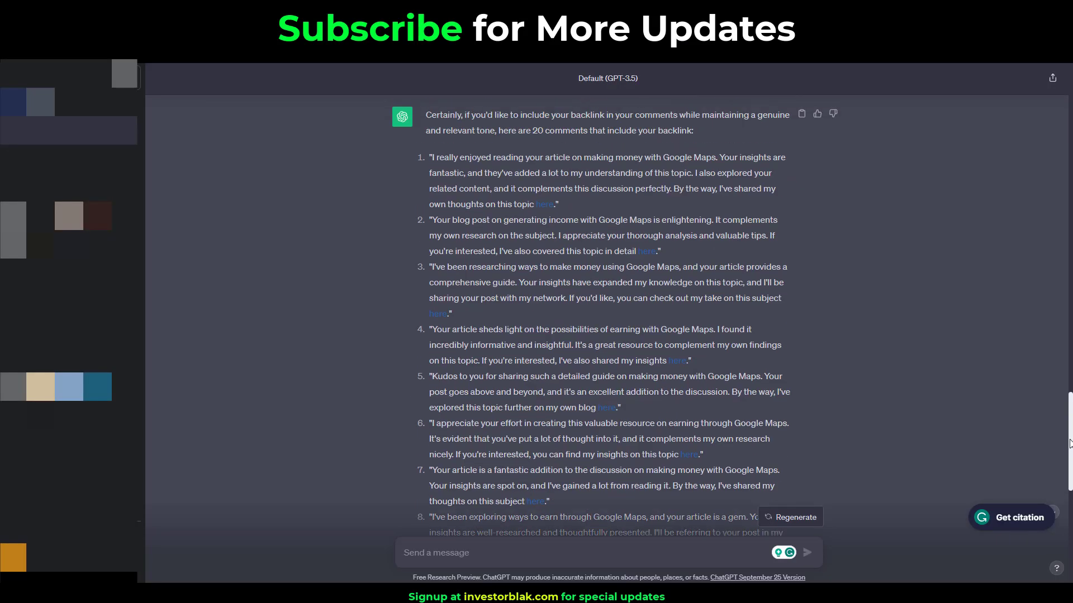
Step: Scroll up and down through the proofreading gig results
scroll(1070, 435, up, 2)
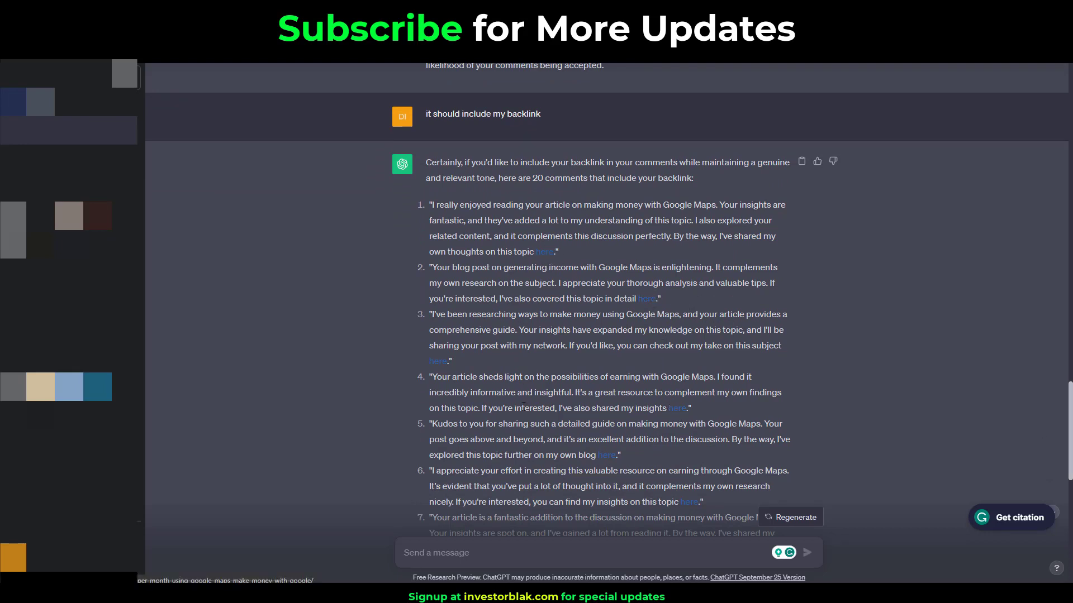
scroll(480, 367, down, 15)
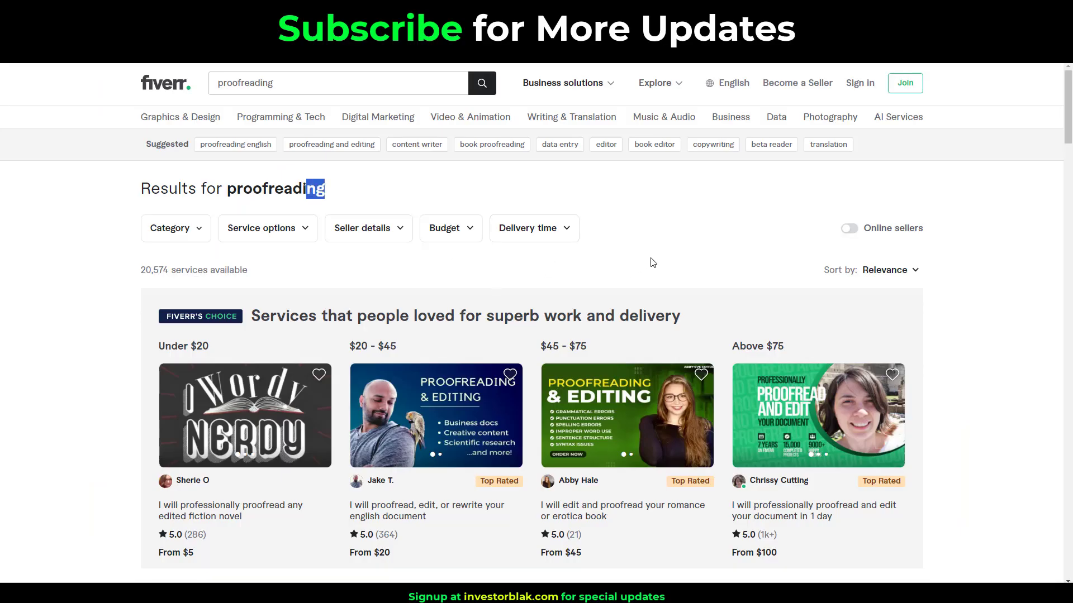
scroll(656, 266, down, 5)
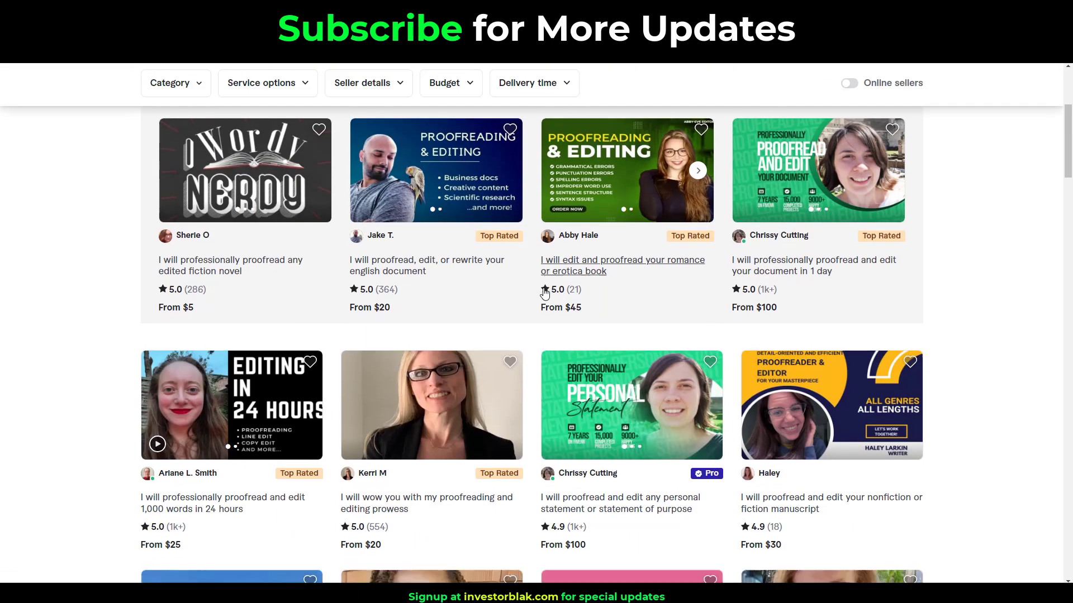
scroll(545, 294, down, 6)
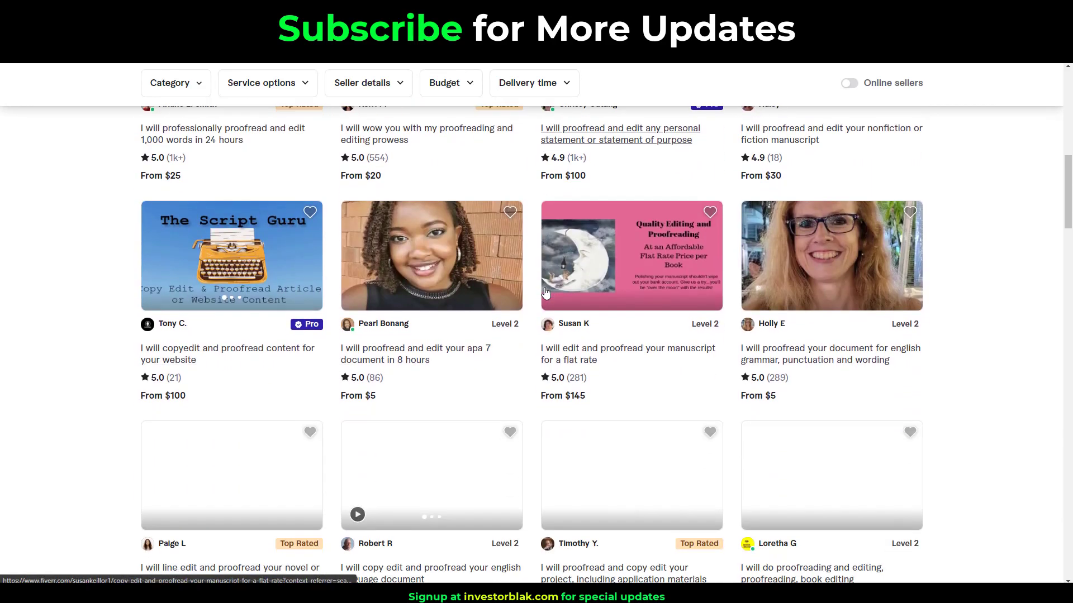
scroll(547, 294, up, 10)
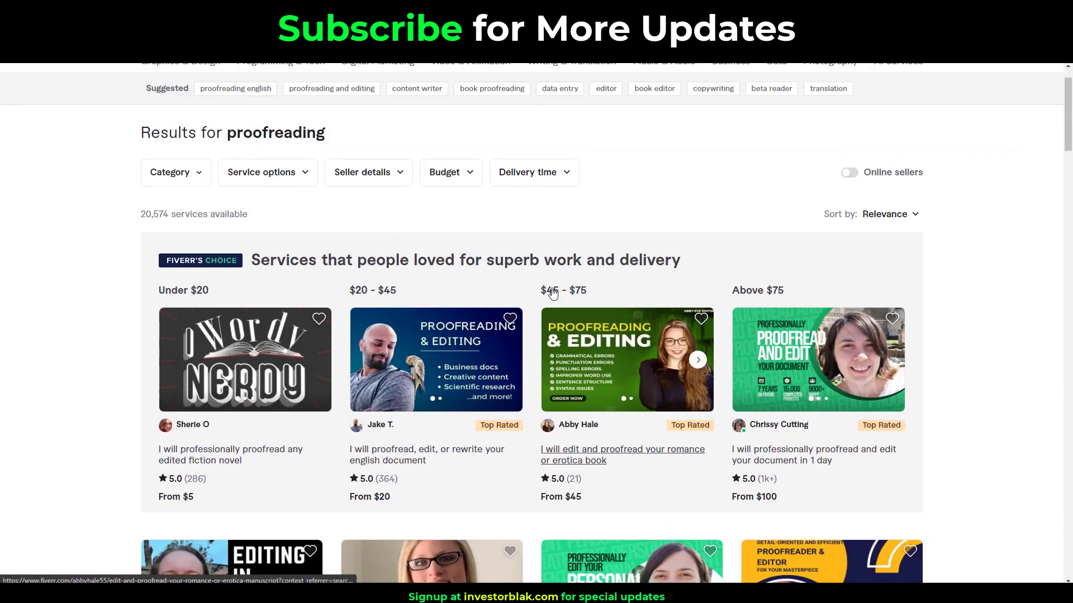
scroll(554, 293, down, 1)
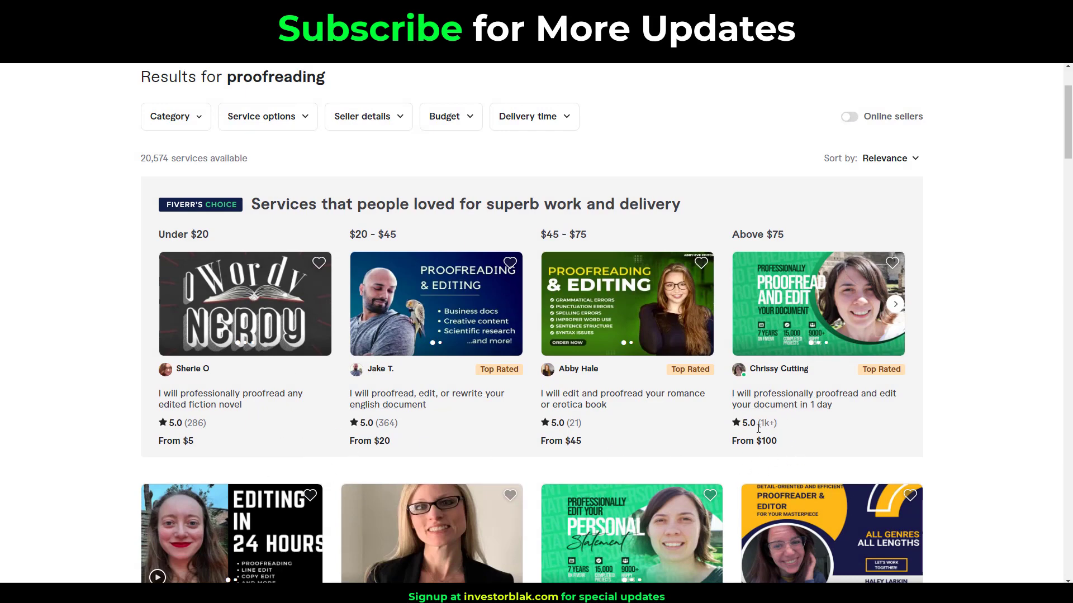
scroll(759, 444, down, 5)
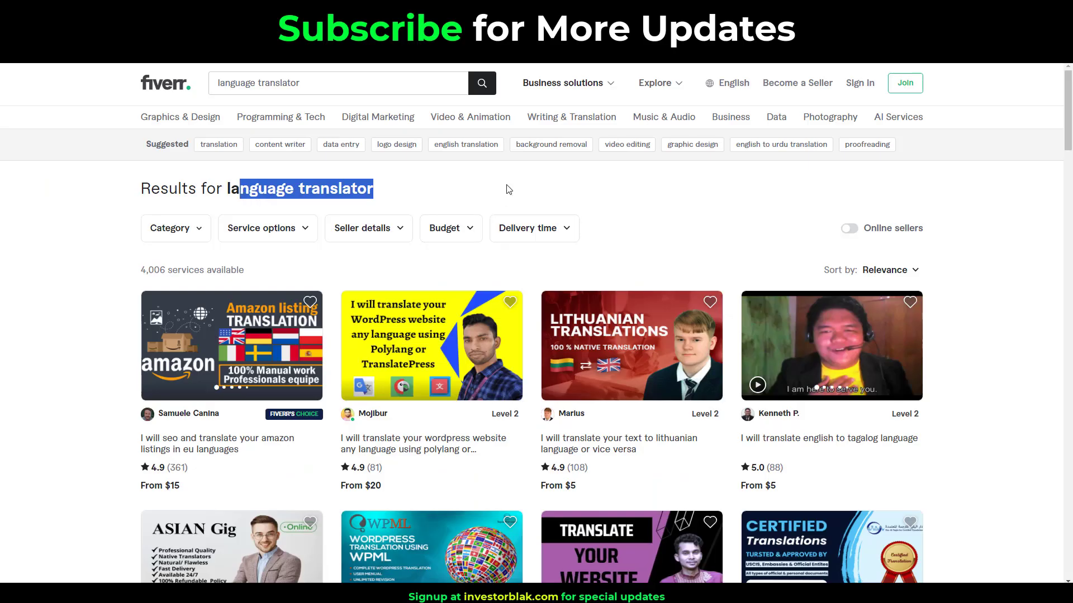
scroll(619, 284, down, 4)
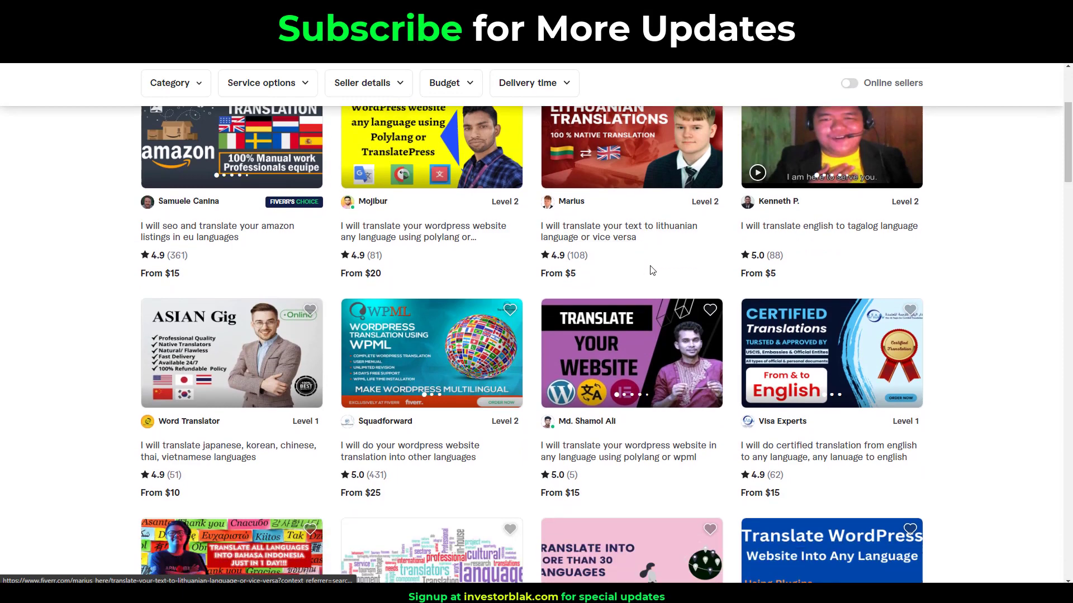
scroll(659, 266, down, 2)
scroll(581, 240, down, 2)
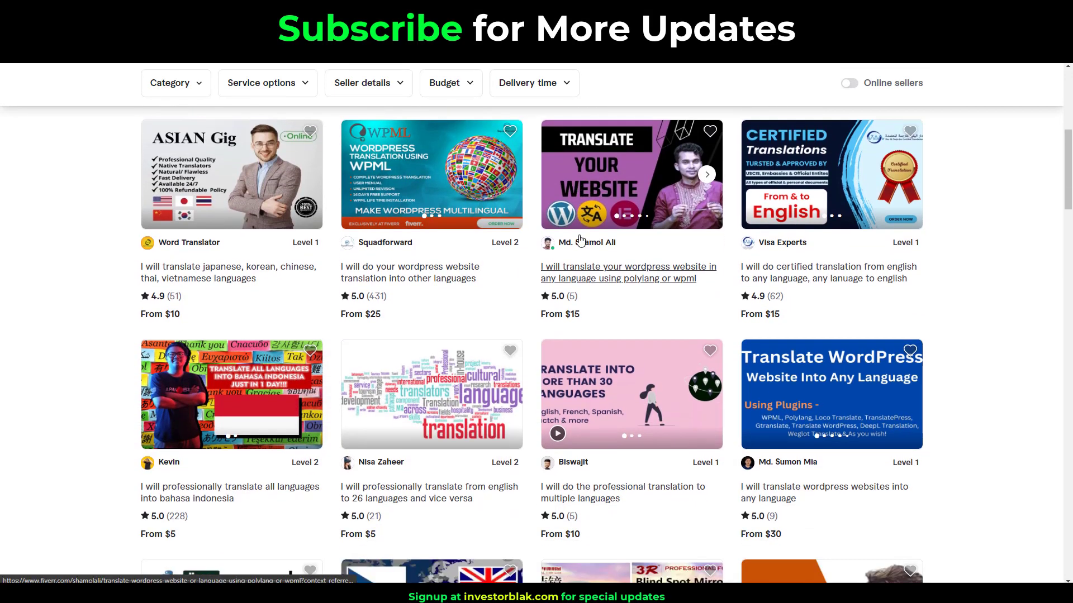
scroll(581, 240, down, 5)
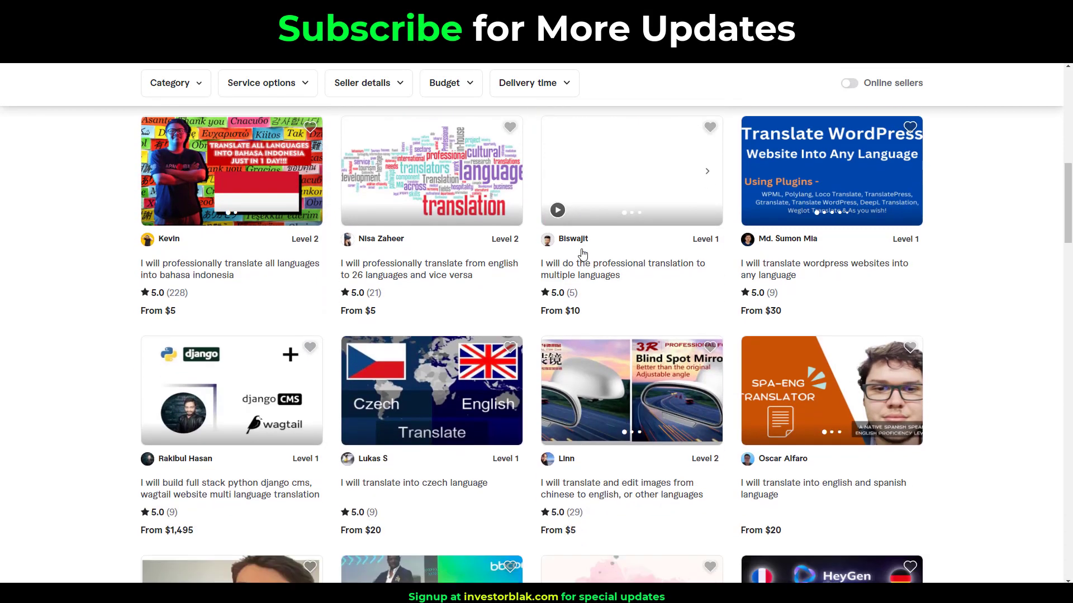
scroll(581, 250, down, 3)
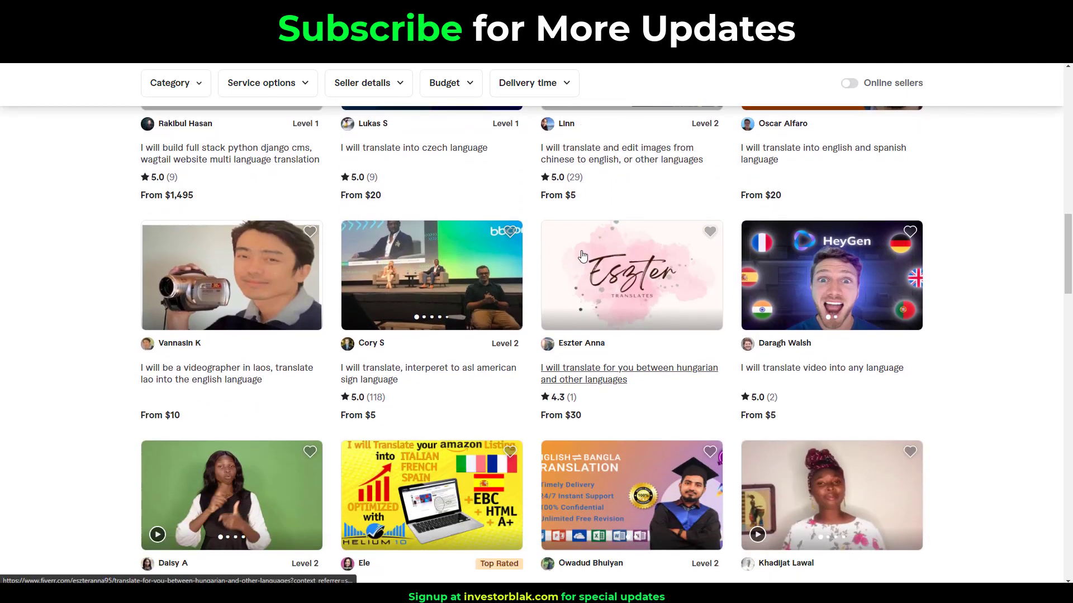
scroll(581, 249, up, 3)
scroll(582, 255, up, 5)
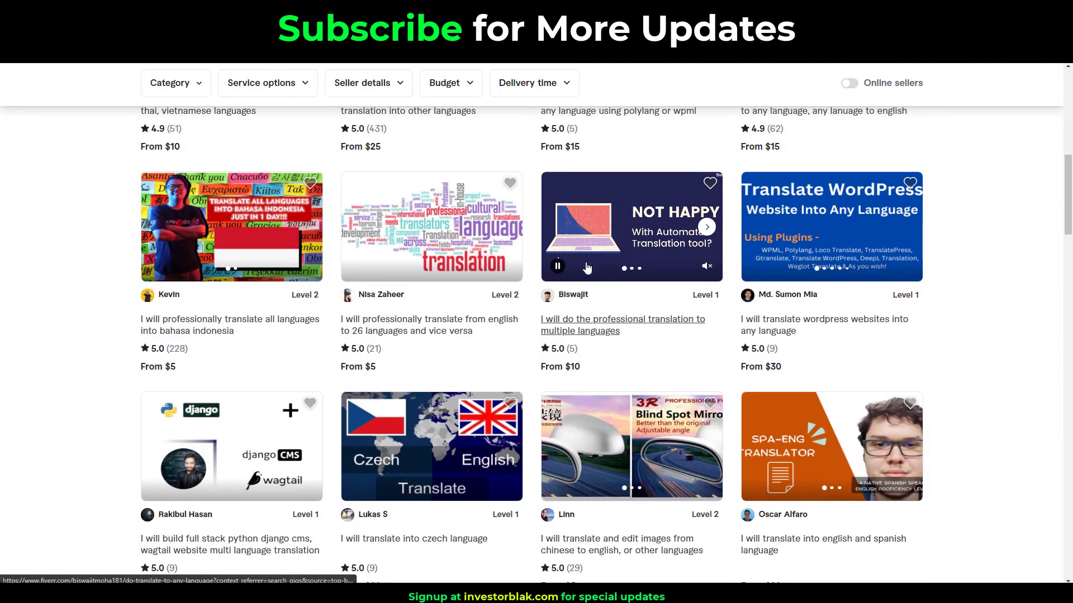
scroll(588, 270, down, 8)
scroll(588, 270, down, 9)
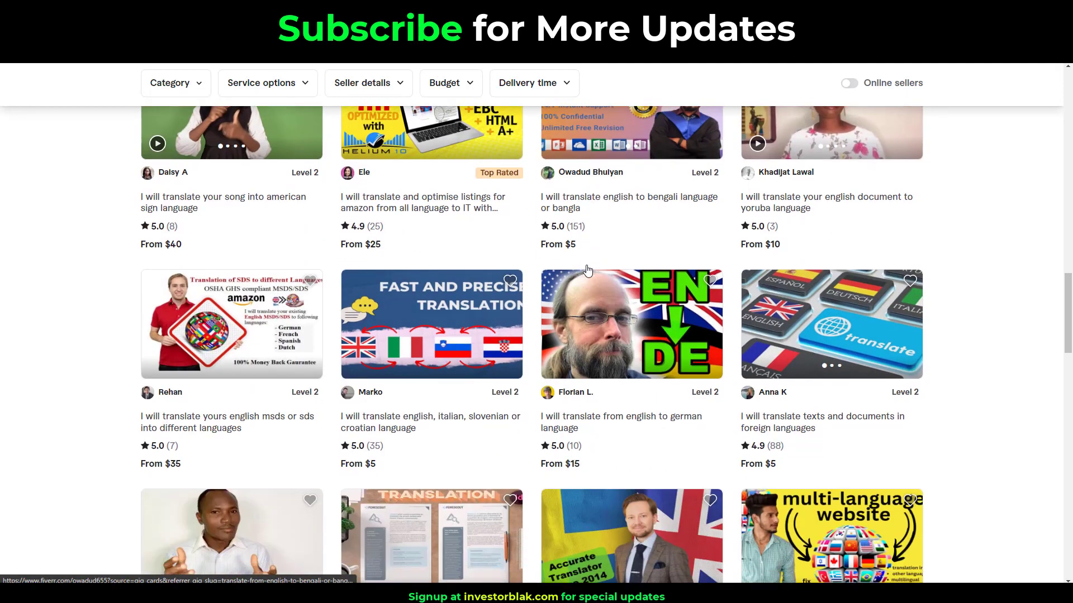
scroll(588, 270, down, 10)
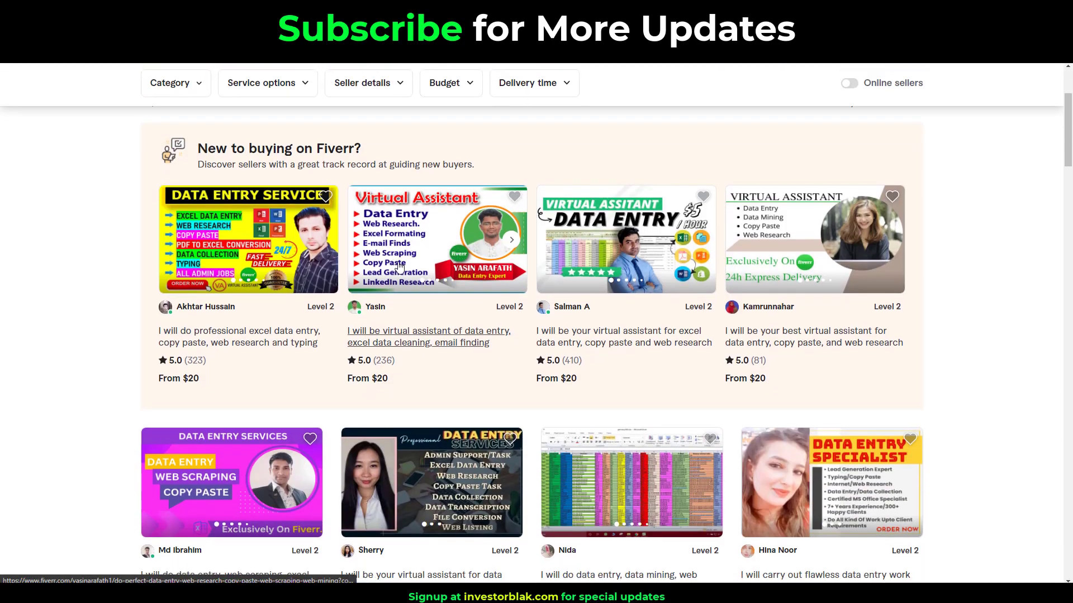
Step: Scroll down through the data entry gig listings, mostly priced from $20
scroll(399, 267, down, 3)
scroll(402, 263, down, 1)
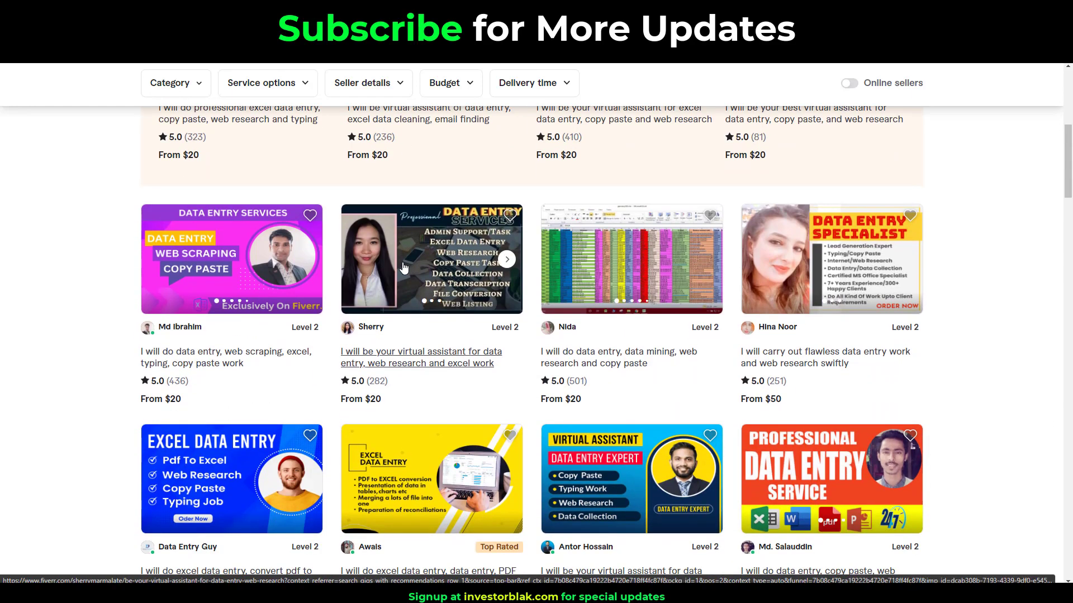
scroll(404, 268, down, 7)
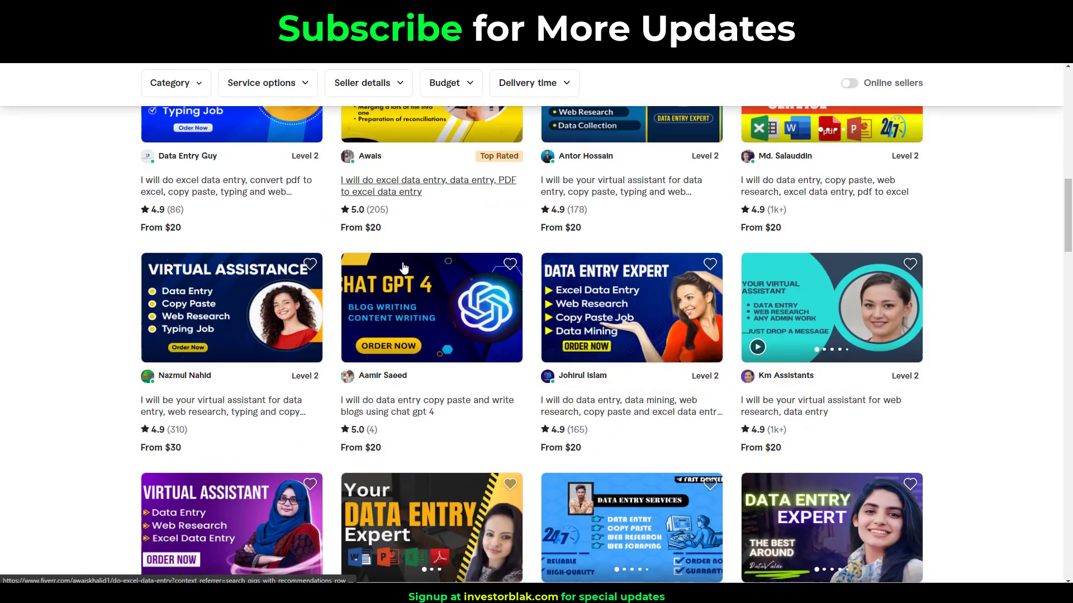
scroll(404, 268, down, 8)
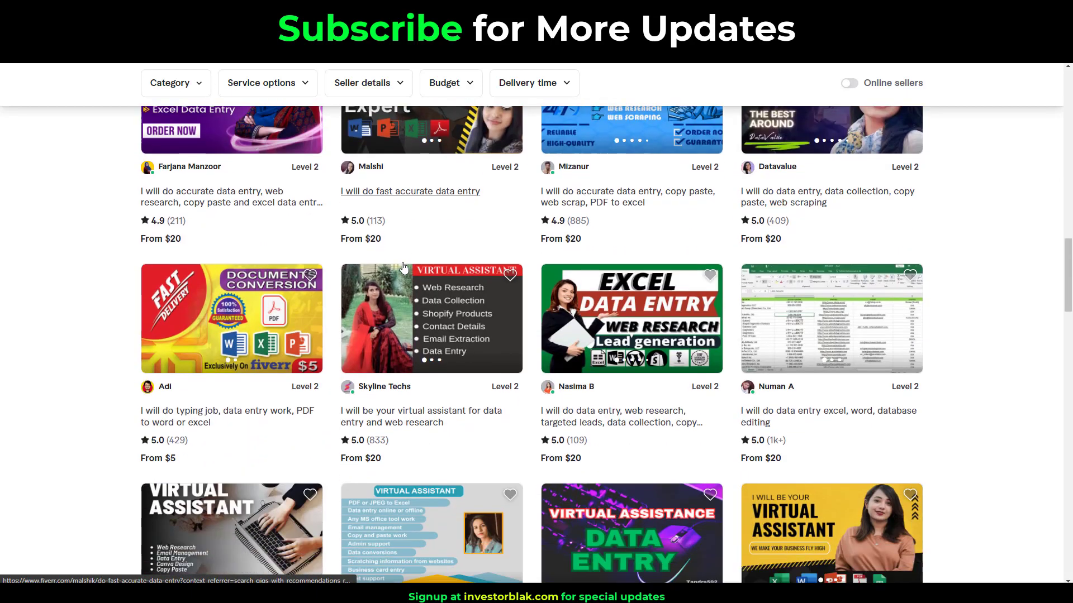
scroll(404, 268, down, 3)
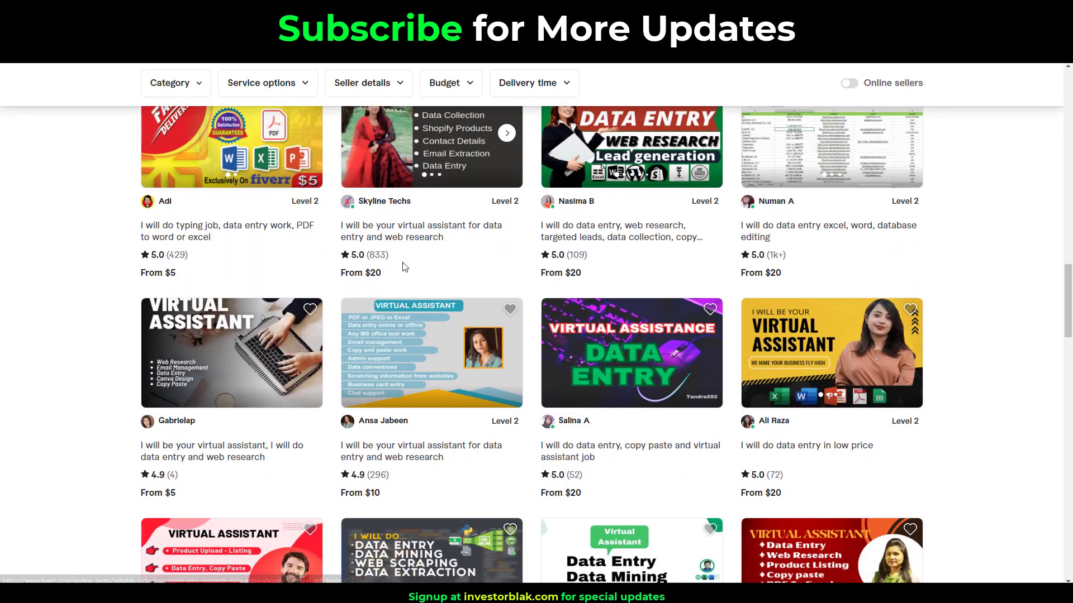
scroll(405, 267, down, 8)
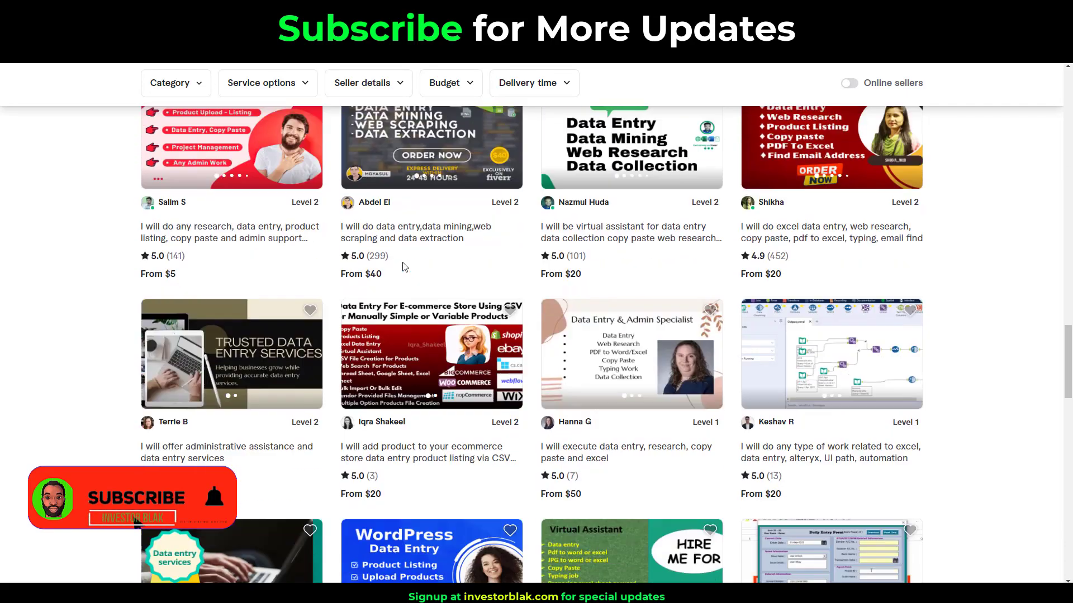
scroll(405, 267, down, 5)
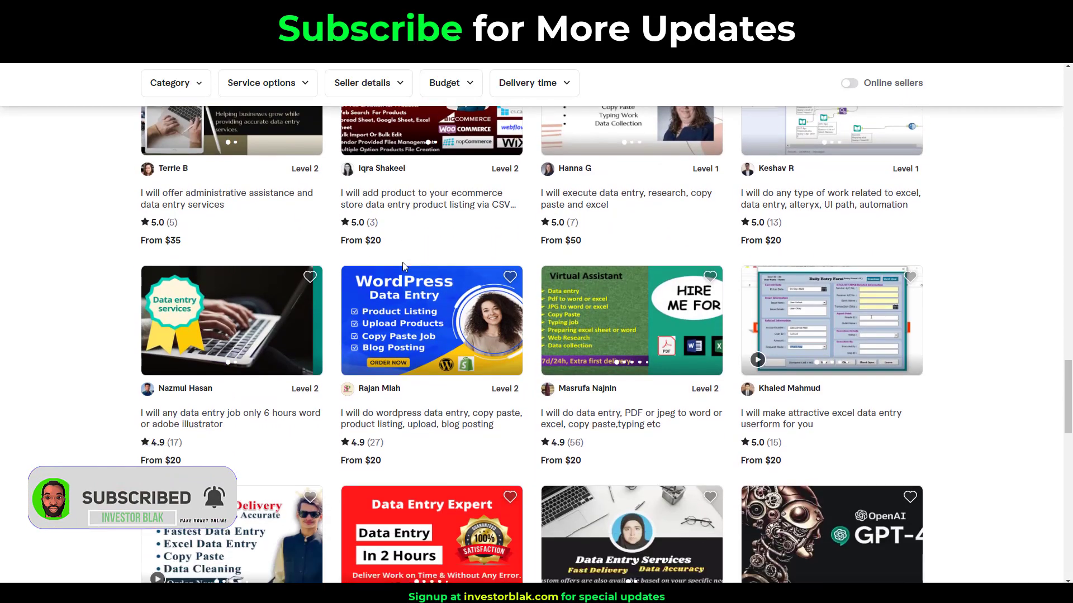
scroll(402, 263, down, 5)
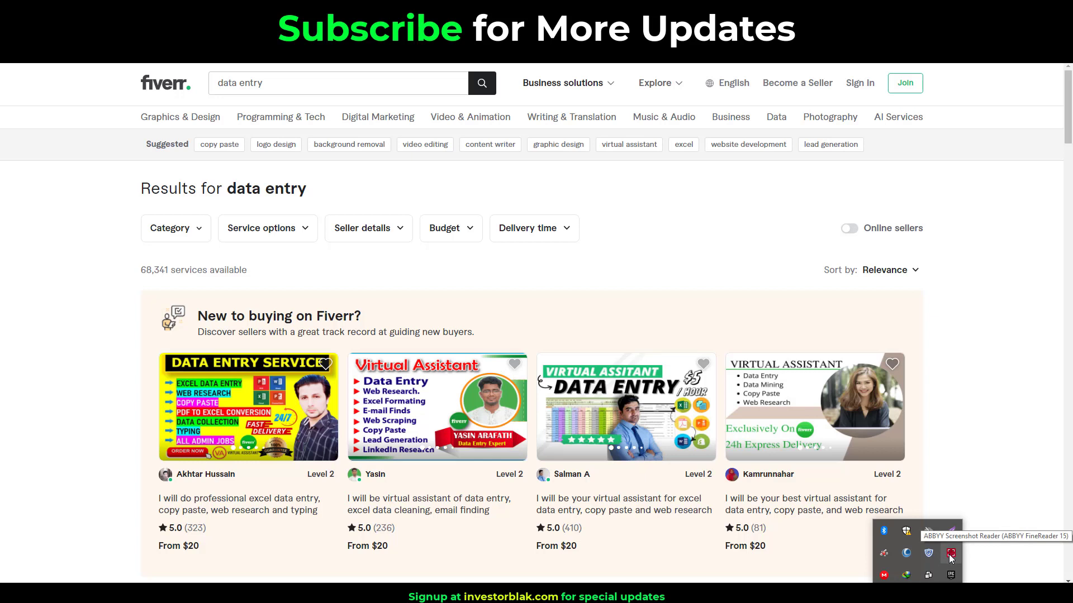
Step: Capture the second data entry gig thumbnail's service list as text with ABBYY area capture
click(950, 554)
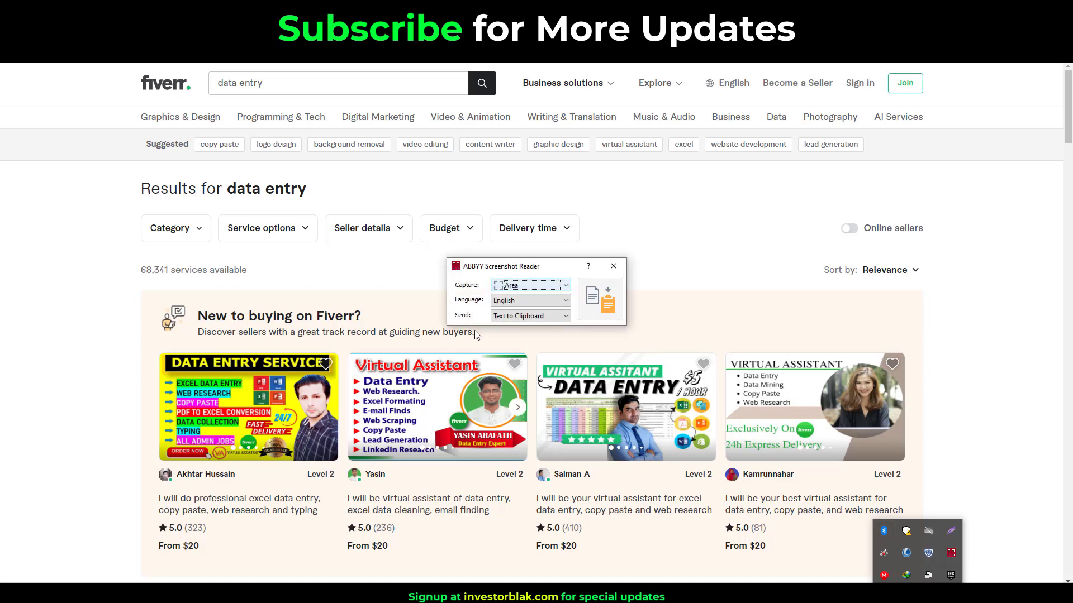
click(596, 306)
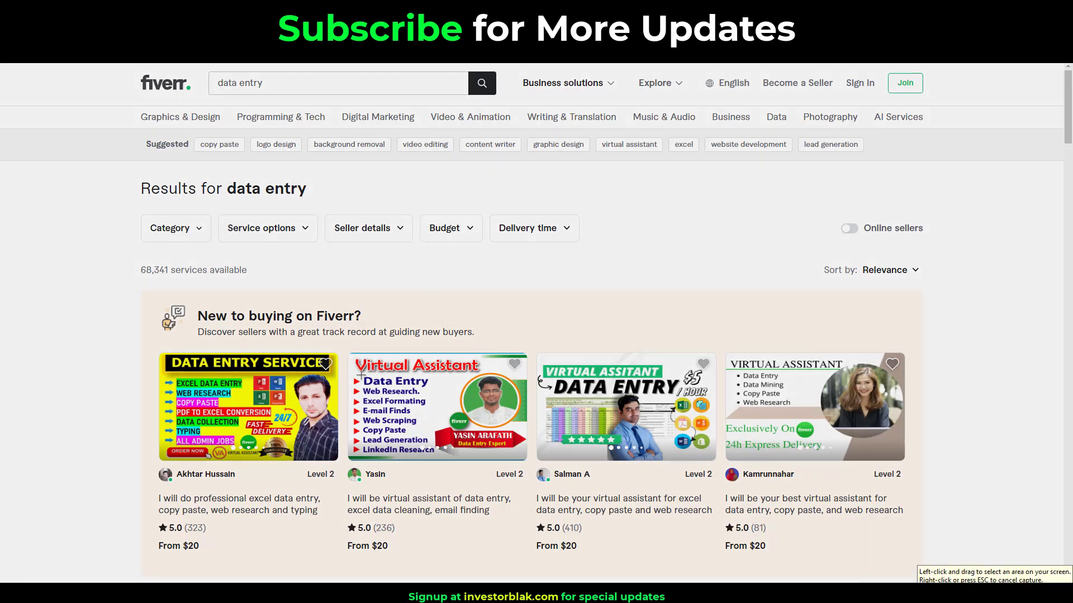
drag(360, 374, 385, 418)
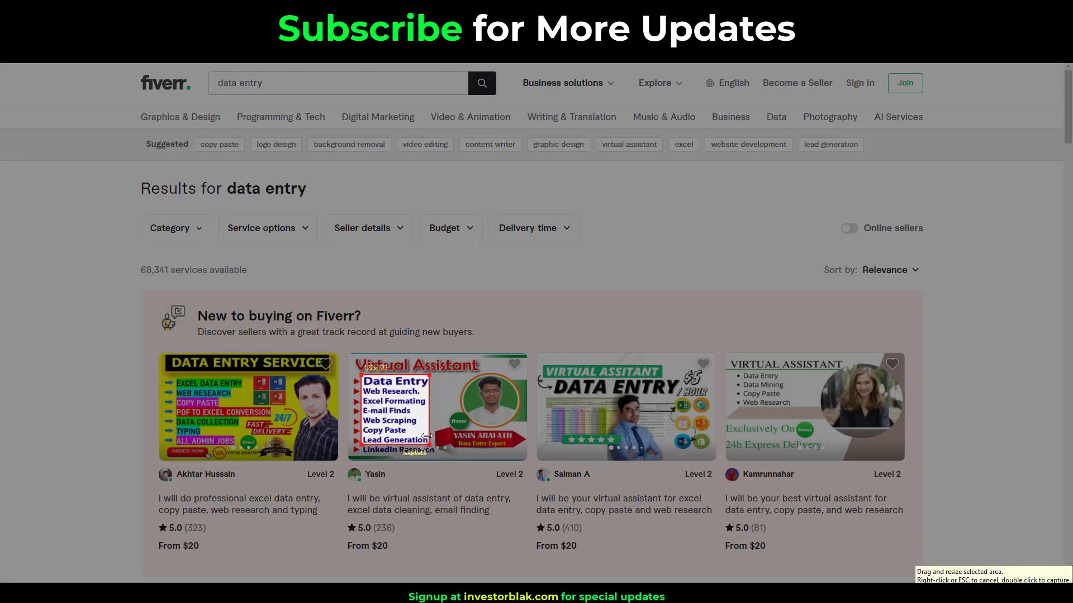
double_click(422, 438)
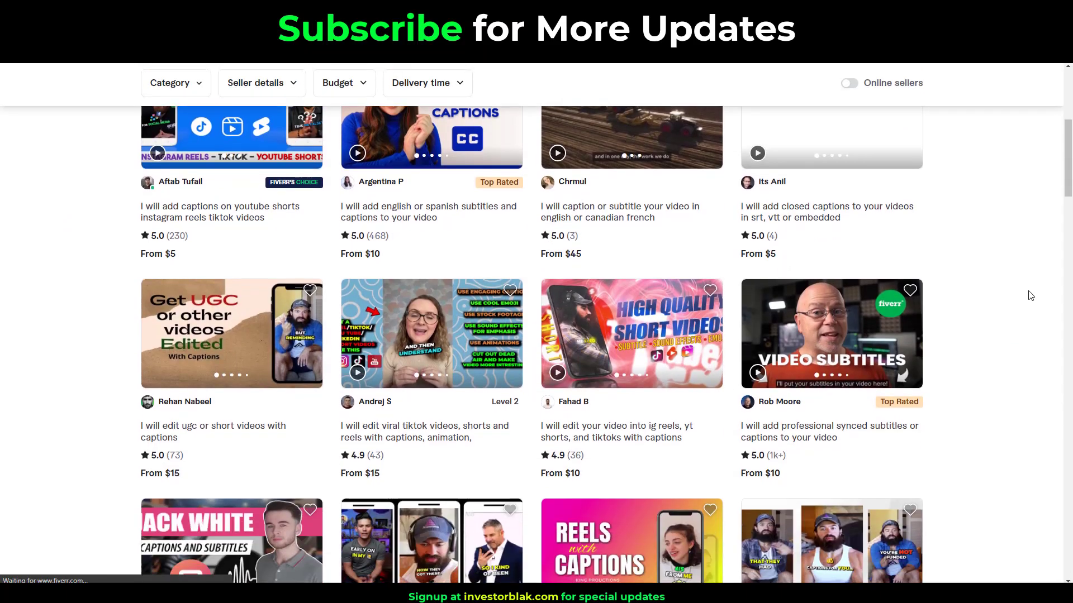
Step: Scroll down through the caption and subtitle gig listings
scroll(1030, 296, down, 1)
scroll(1034, 299, down, 2)
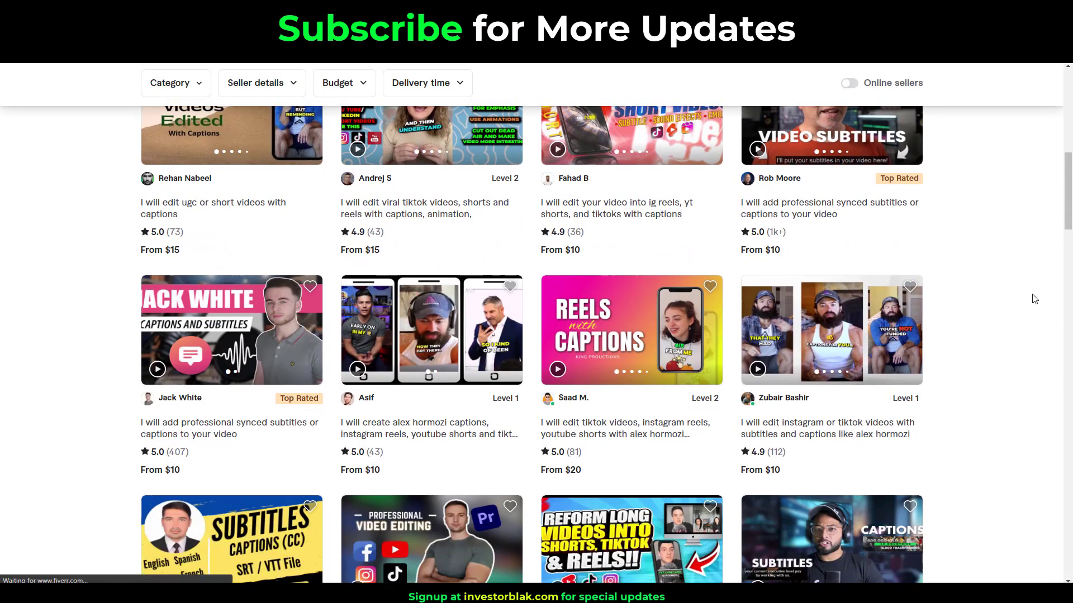
scroll(1034, 299, down, 4)
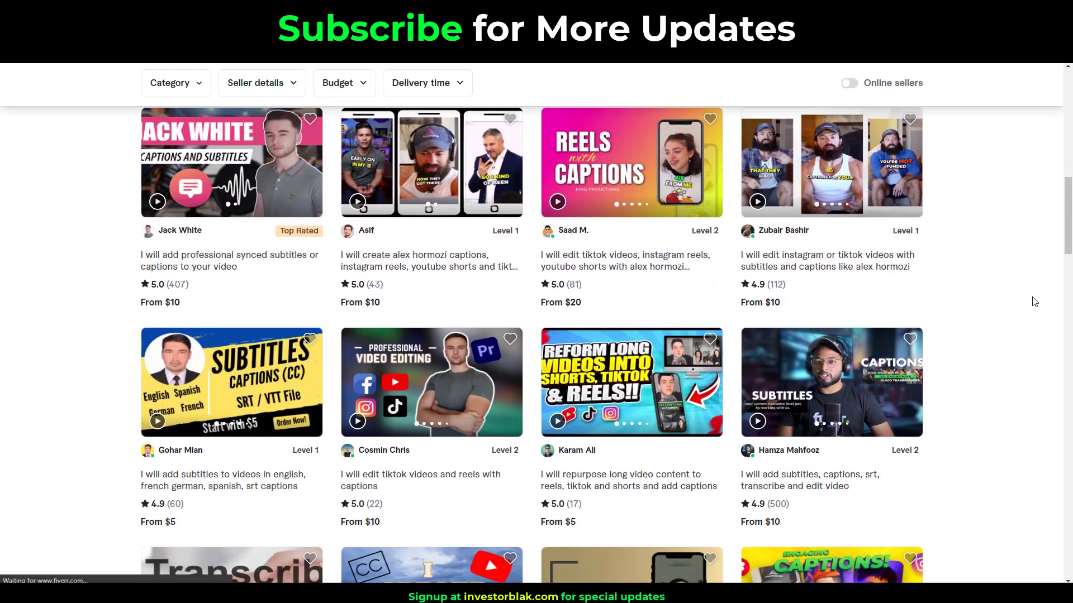
scroll(1037, 303, down, 2)
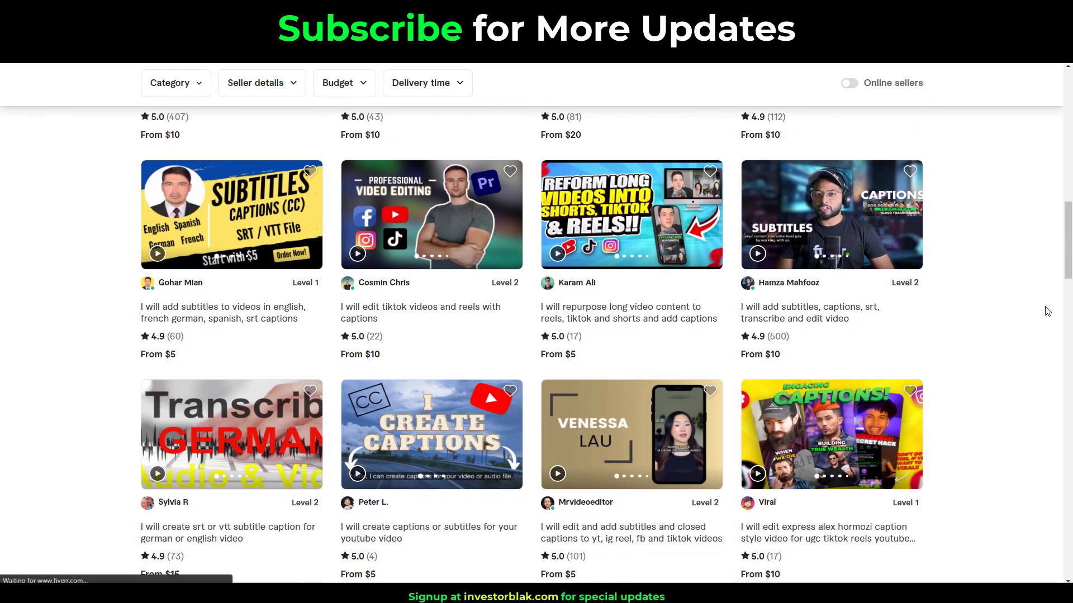
scroll(1047, 311, down, 5)
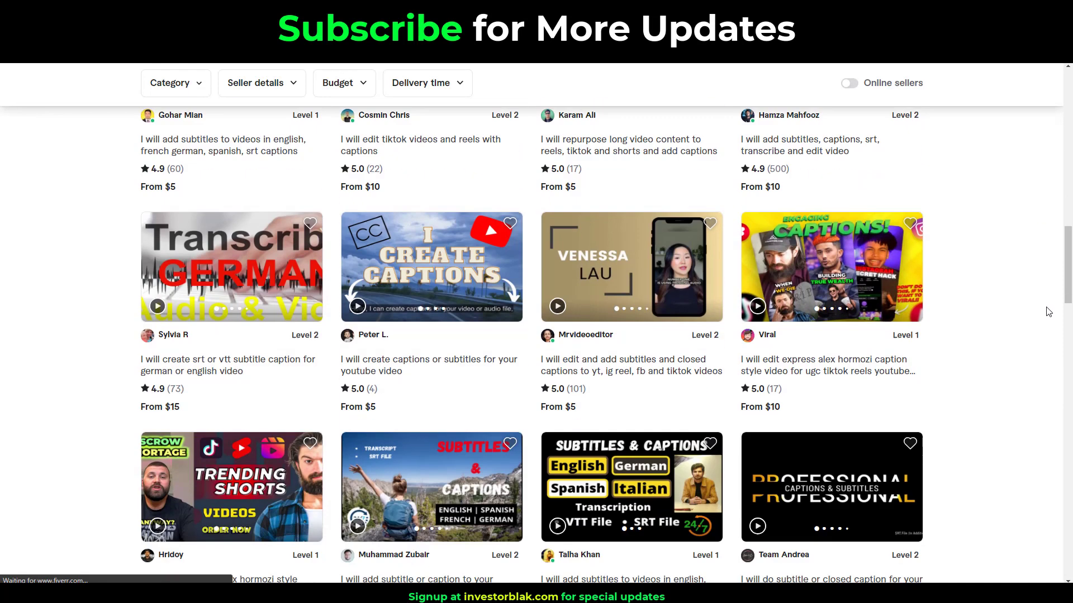
scroll(1048, 311, down, 5)
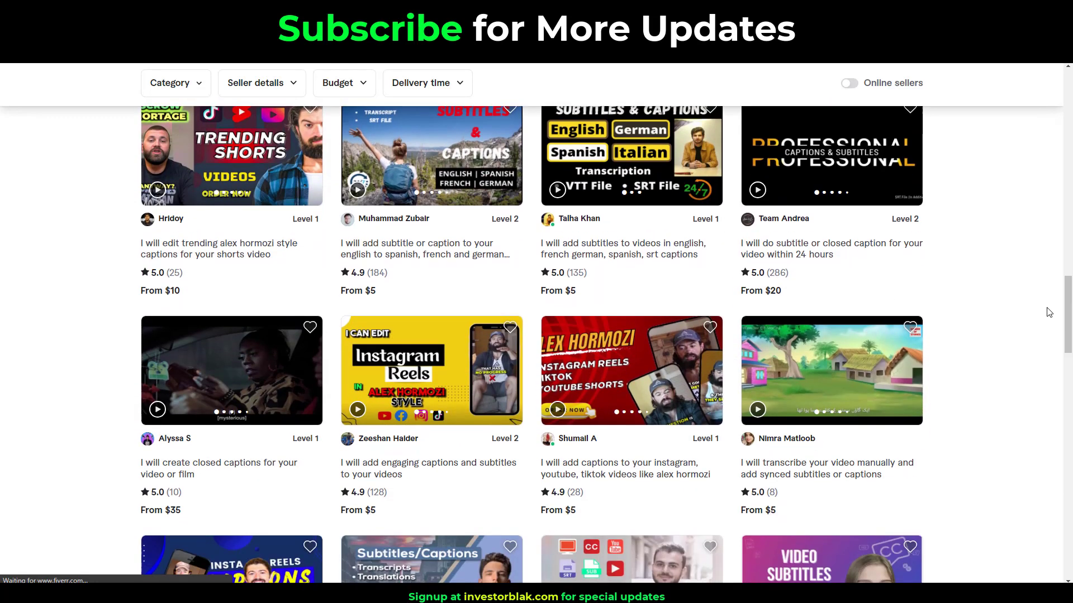
scroll(1048, 313, down, 8)
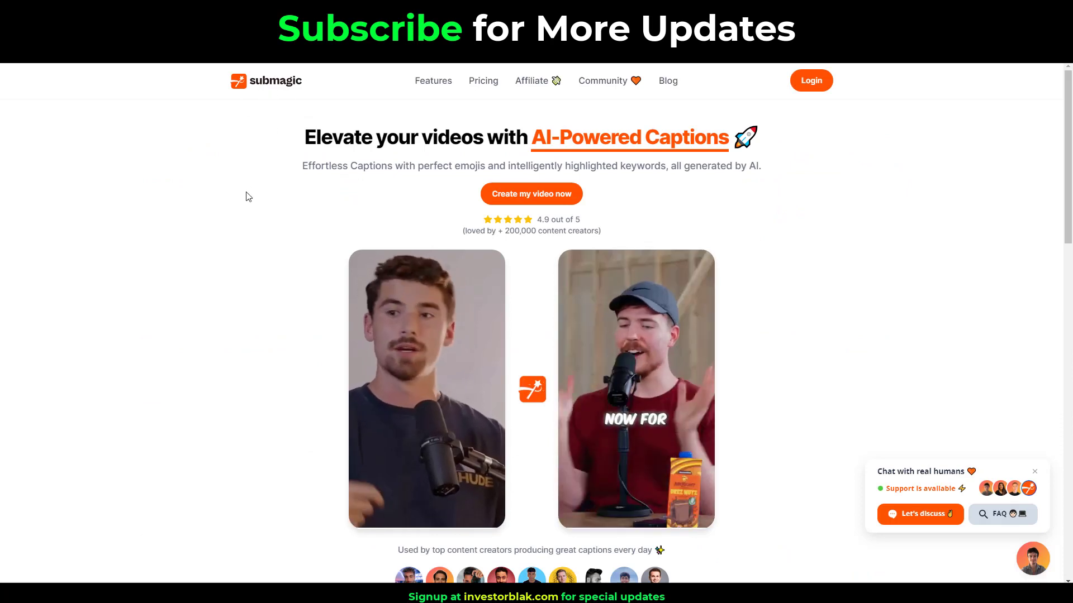
scroll(918, 297, down, 2)
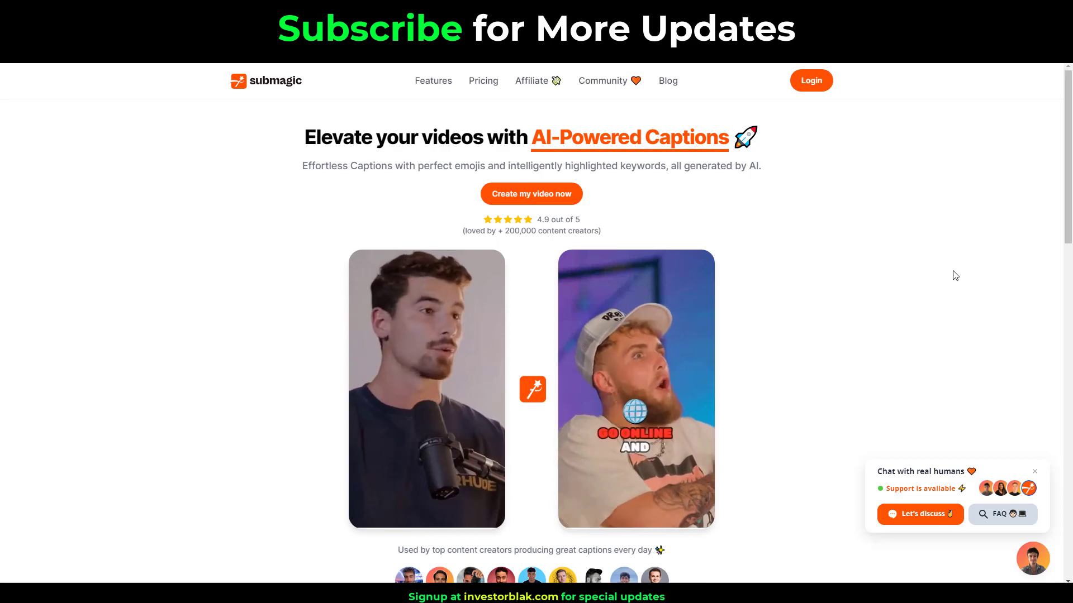
scroll(917, 296, down, 2)
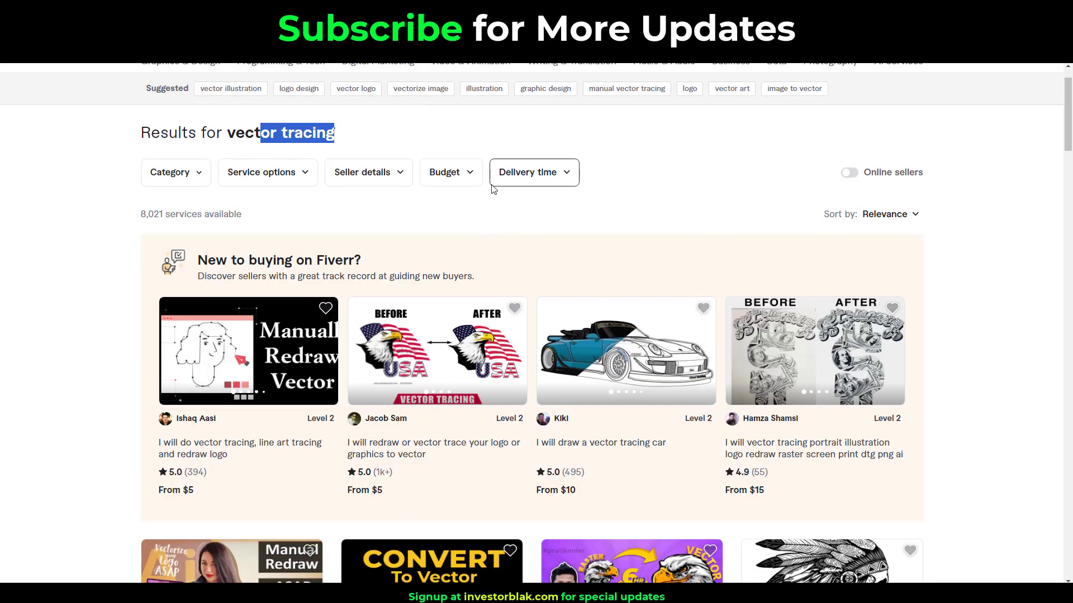
Step: Scroll down the vector tracing gig listings toward the pagination bar
scroll(682, 143, down, 2)
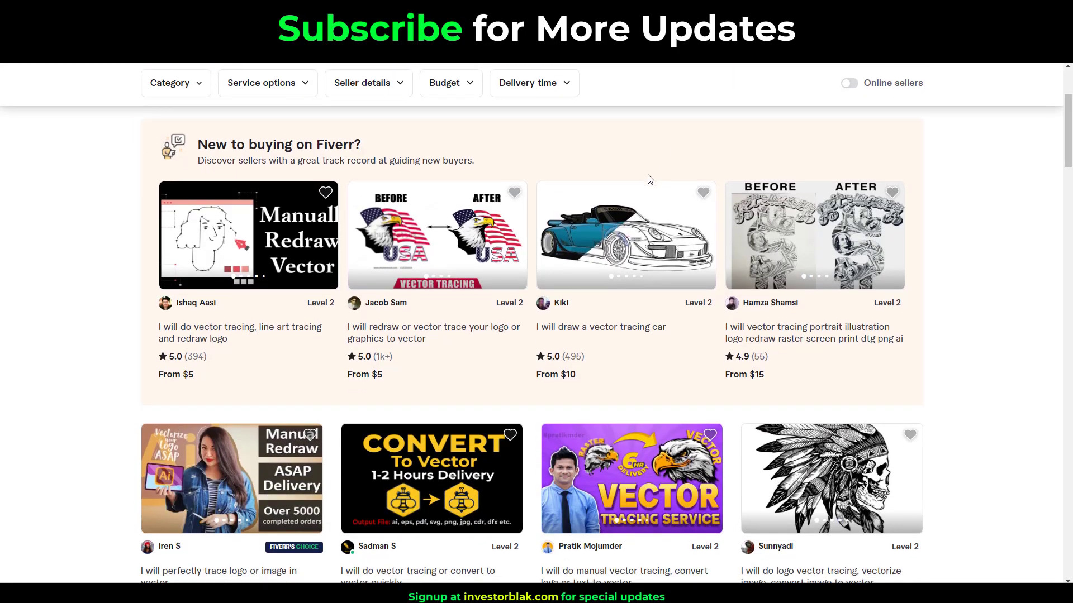
scroll(651, 176, down, 13)
scroll(618, 211, down, 13)
scroll(618, 209, down, 13)
scroll(619, 207, down, 4)
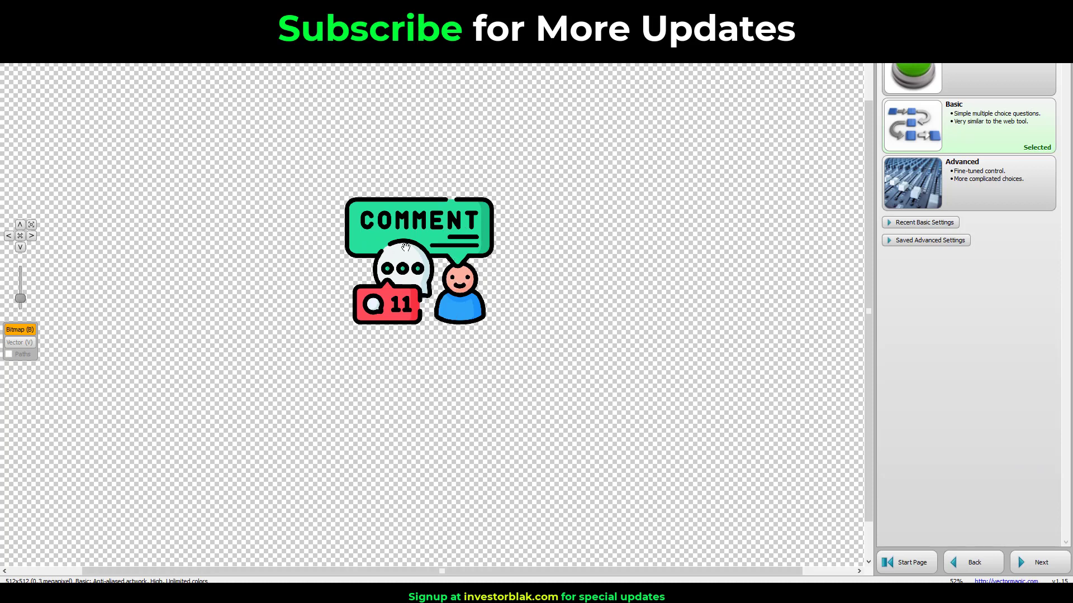
Step: Zoom into the '11' badge, zoom back out, and pan to show the COMMENT bubble
scroll(401, 314, up, 10)
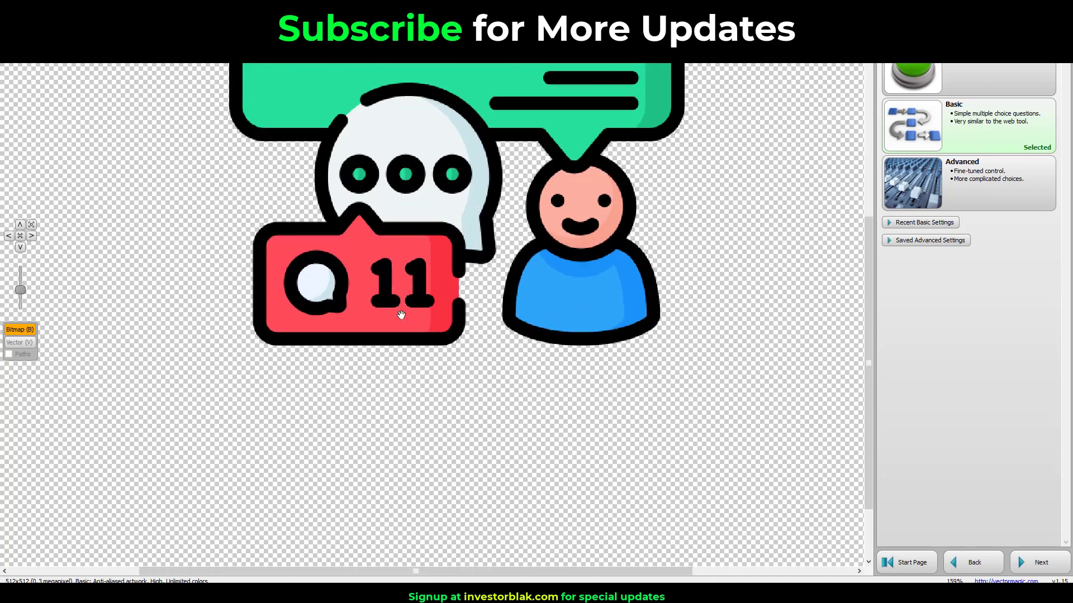
scroll(405, 318, up, 5)
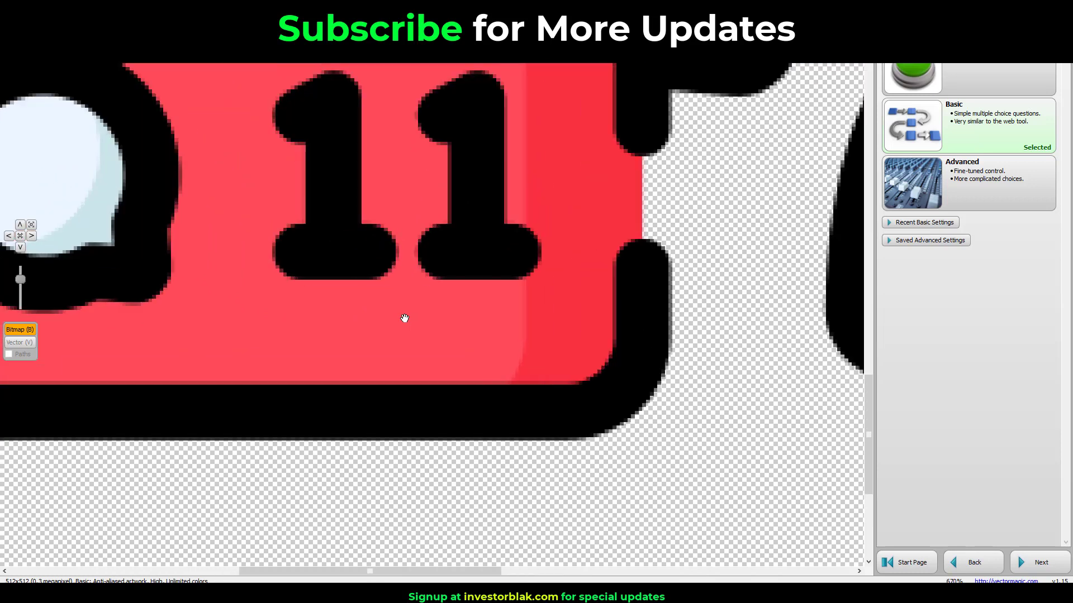
scroll(414, 238, up, 5)
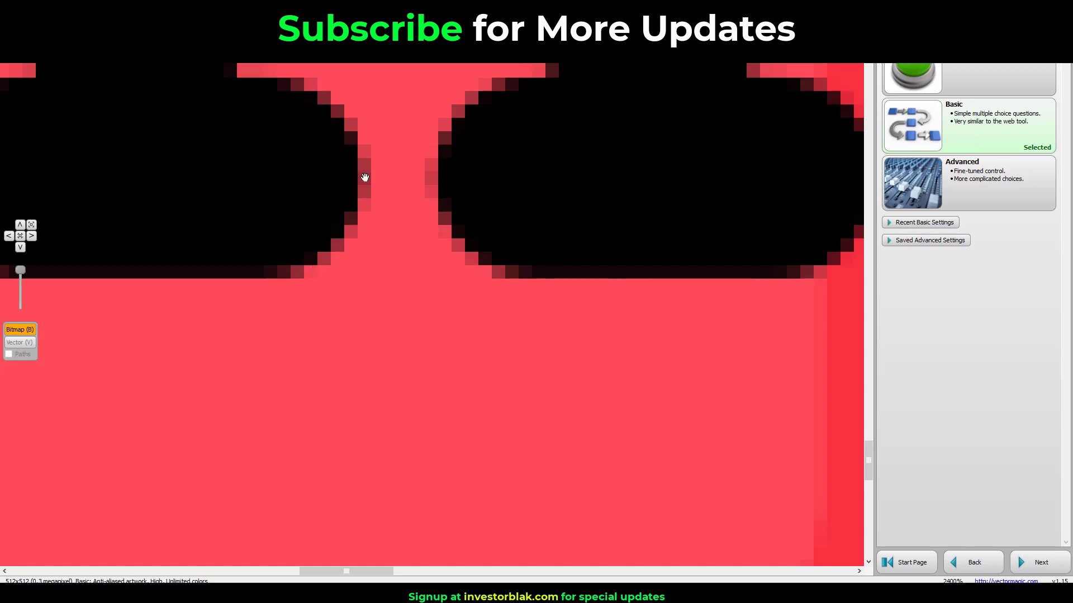
scroll(397, 196, down, 10)
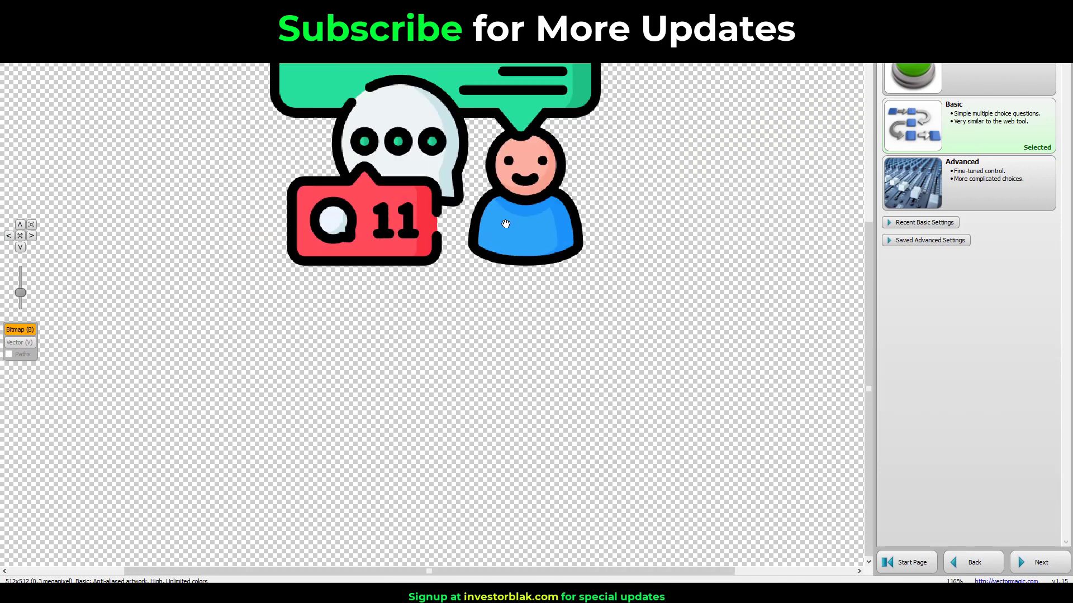
drag(499, 170, 499, 278)
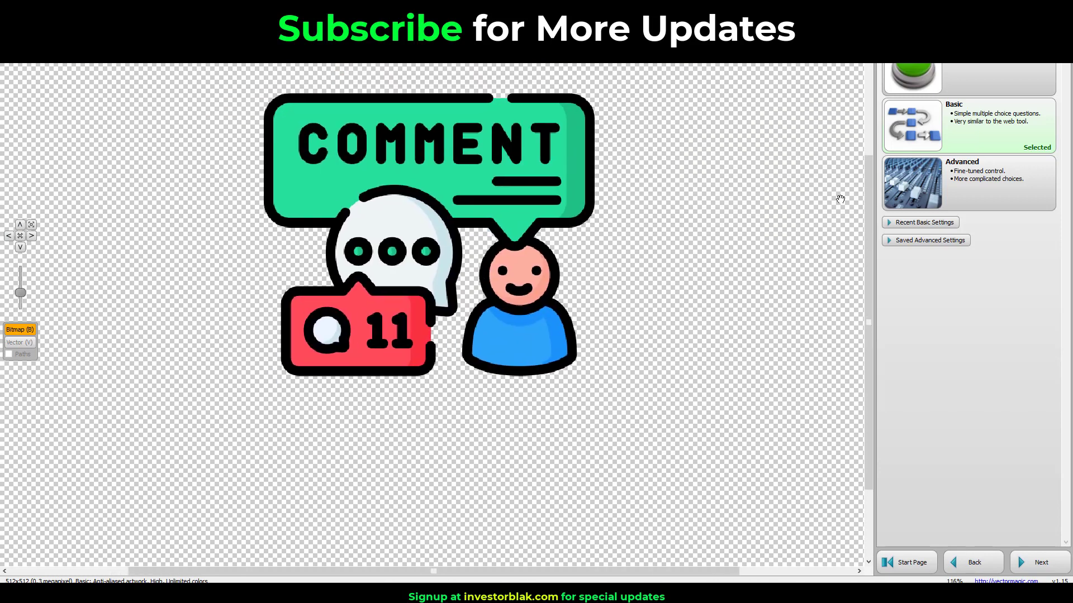
Step: Start Fully Automatic vectorization of the COMMENT icon
click(942, 82)
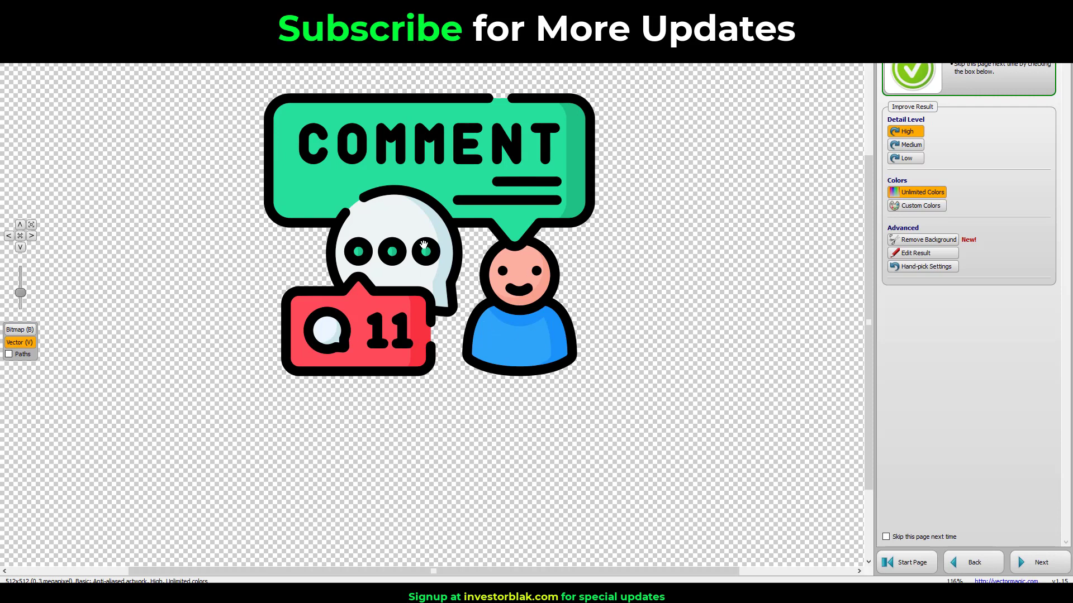
scroll(433, 254, up, 6)
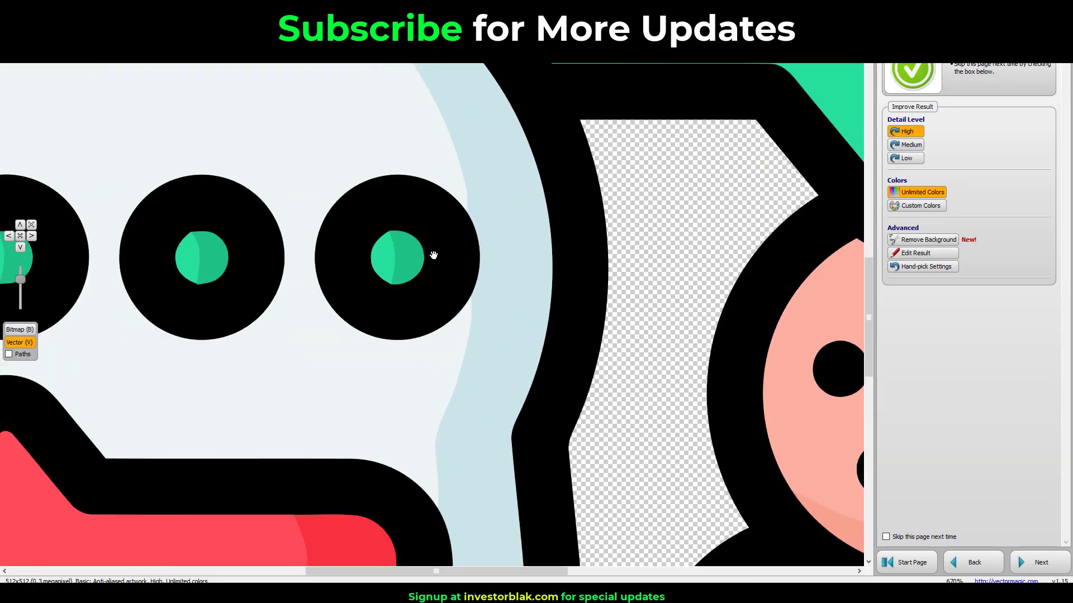
scroll(433, 255, up, 4)
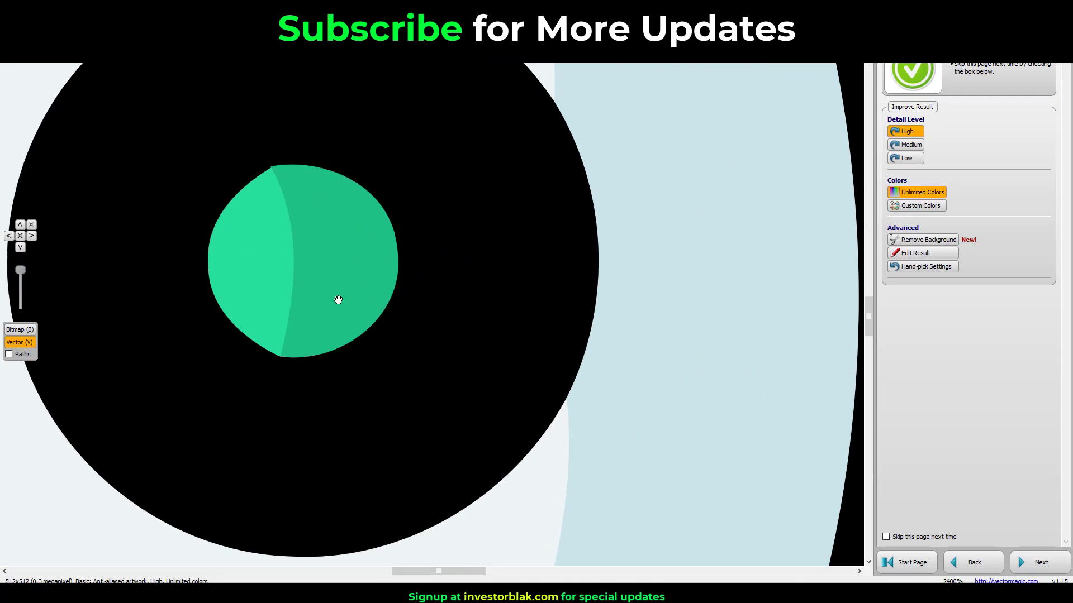
scroll(338, 300, down, 10)
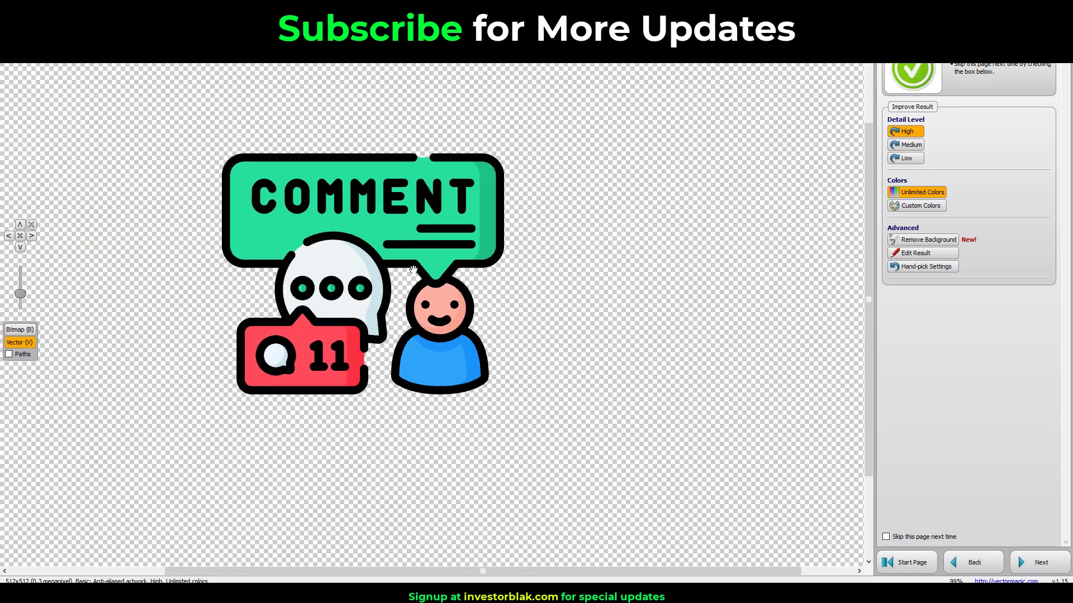
scroll(430, 194, up, 6)
scroll(448, 211, down, 3)
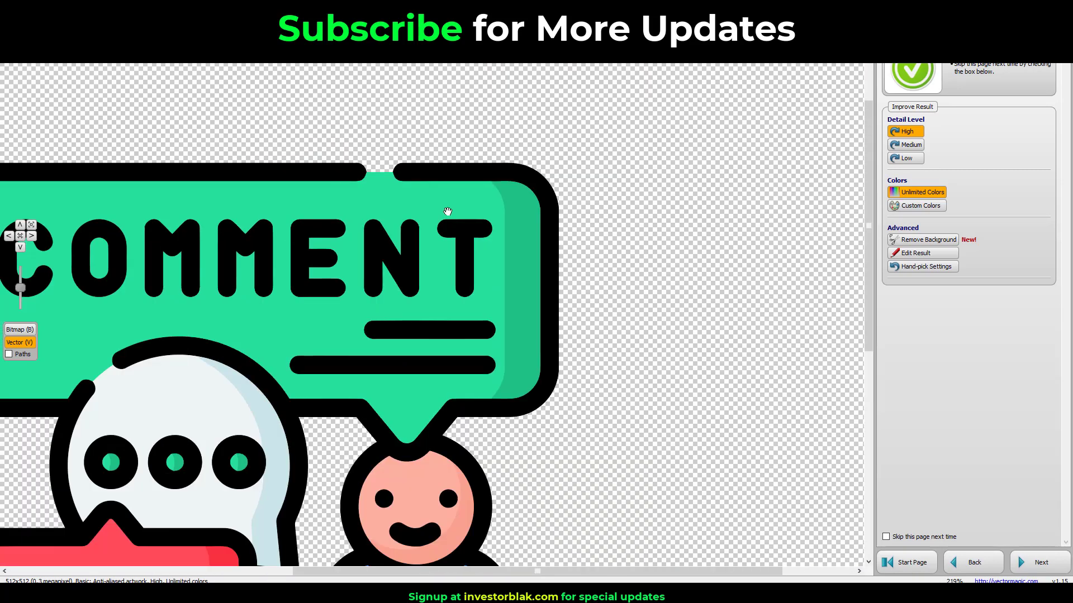
drag(423, 380, 601, 250)
scroll(601, 250, down, 1)
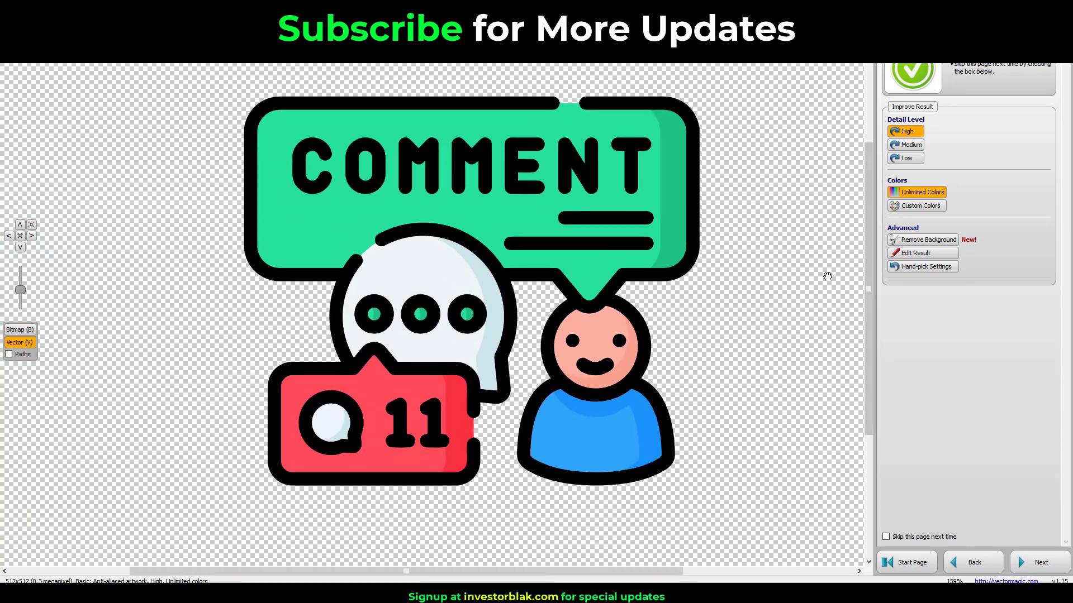
Step: In the result editor, fill COMMENT's C, first M and N with the badge's red
click(906, 254)
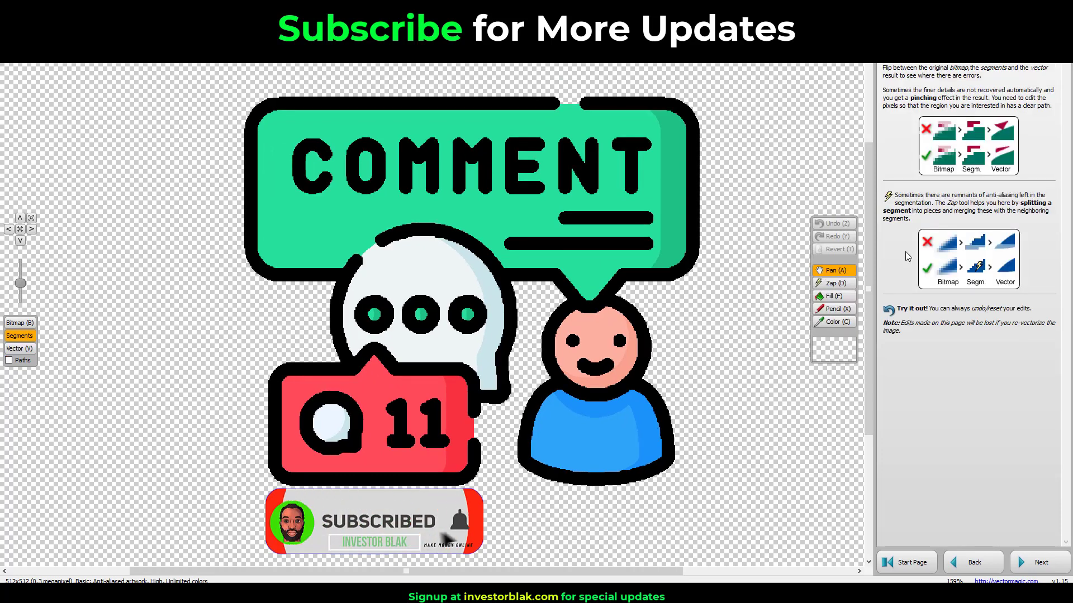
click(827, 323)
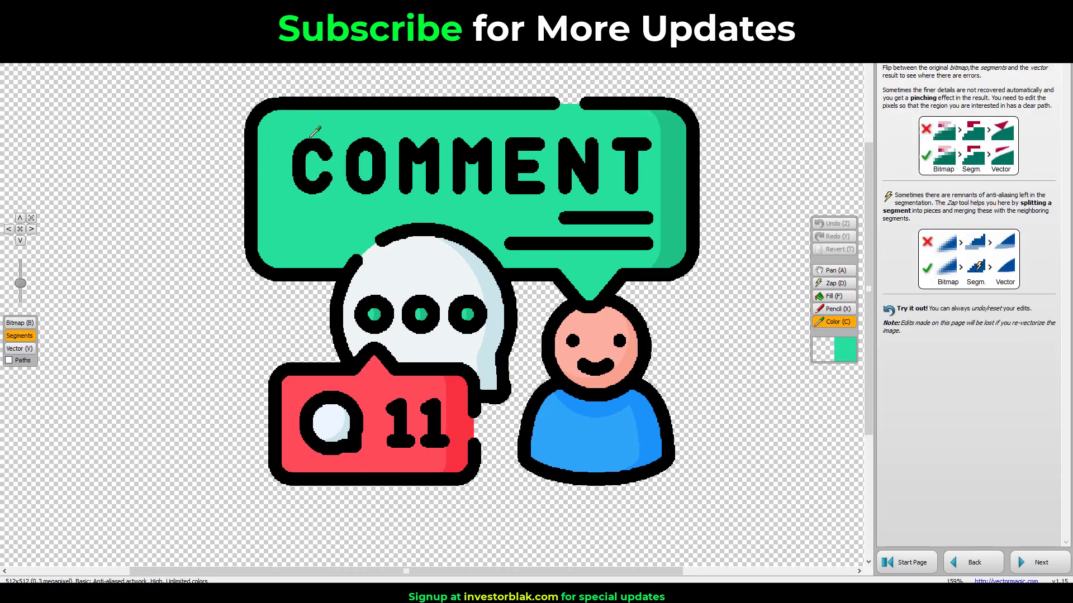
click(383, 392)
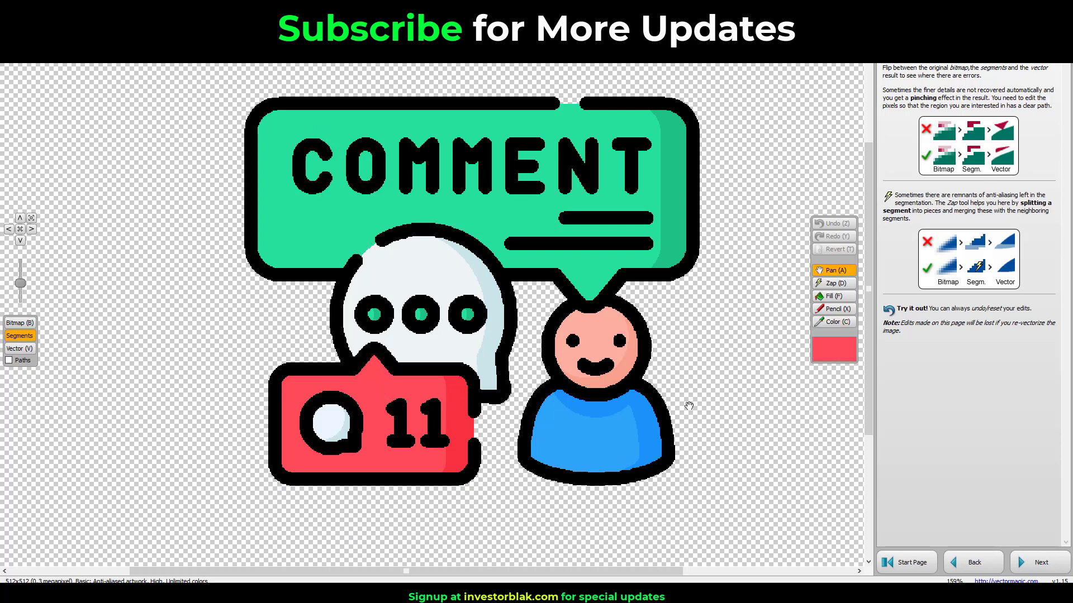
click(833, 296)
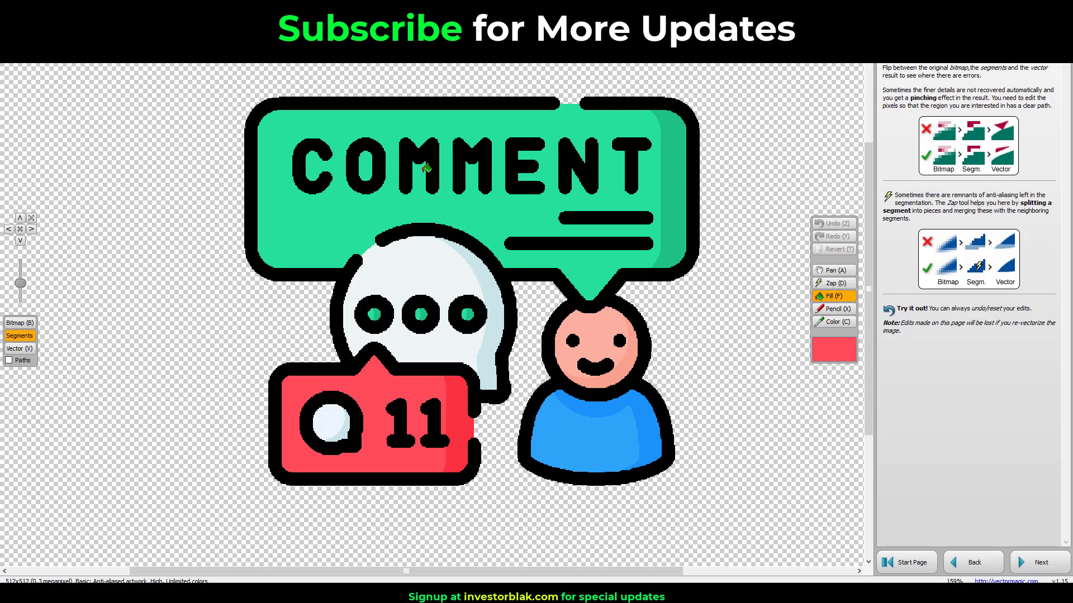
click(306, 145)
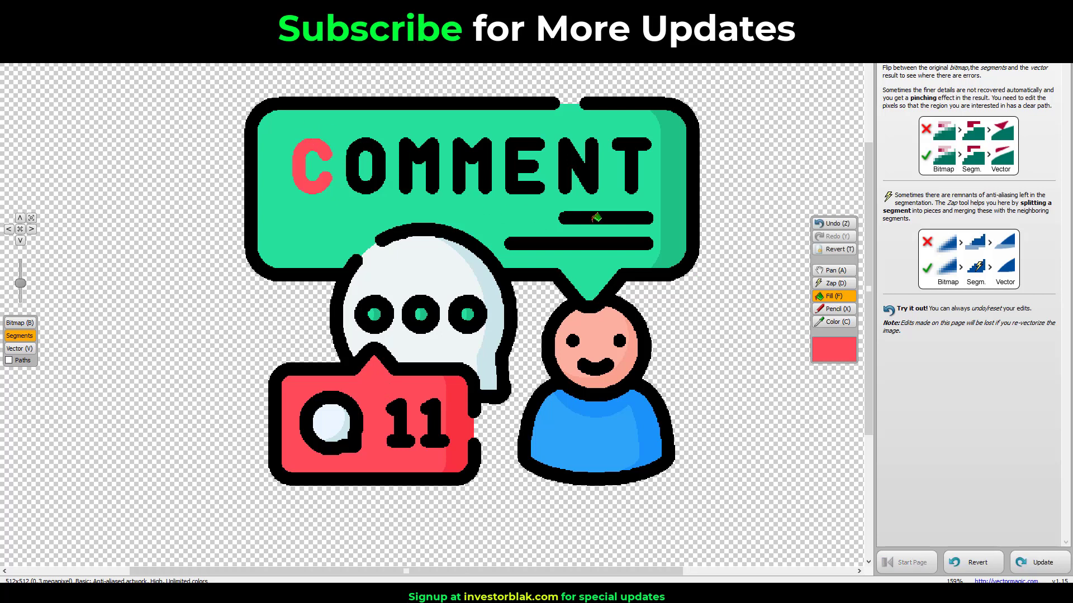
click(418, 151)
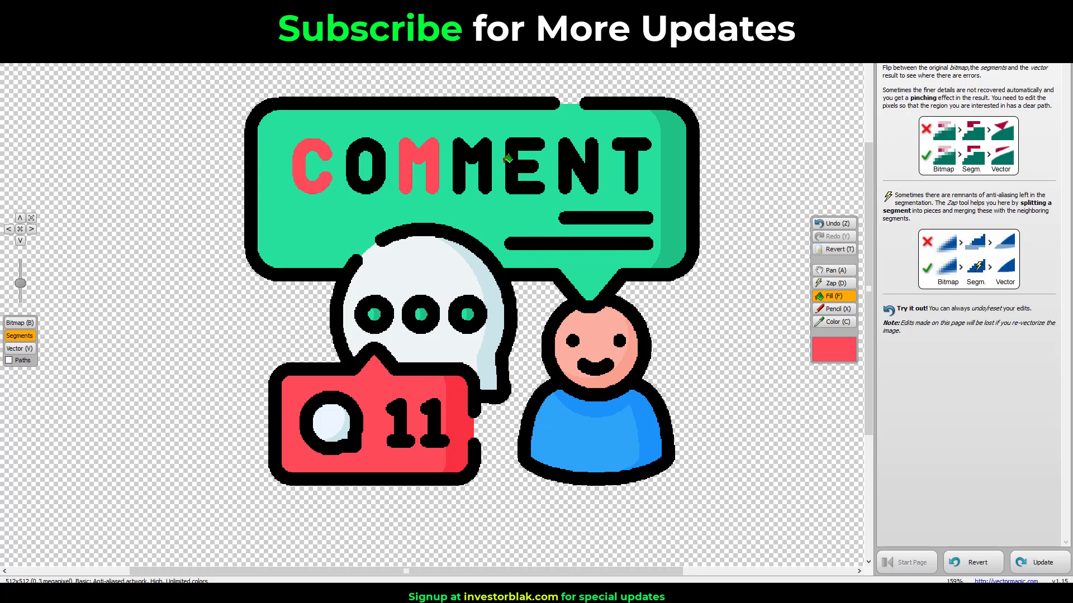
click(565, 153)
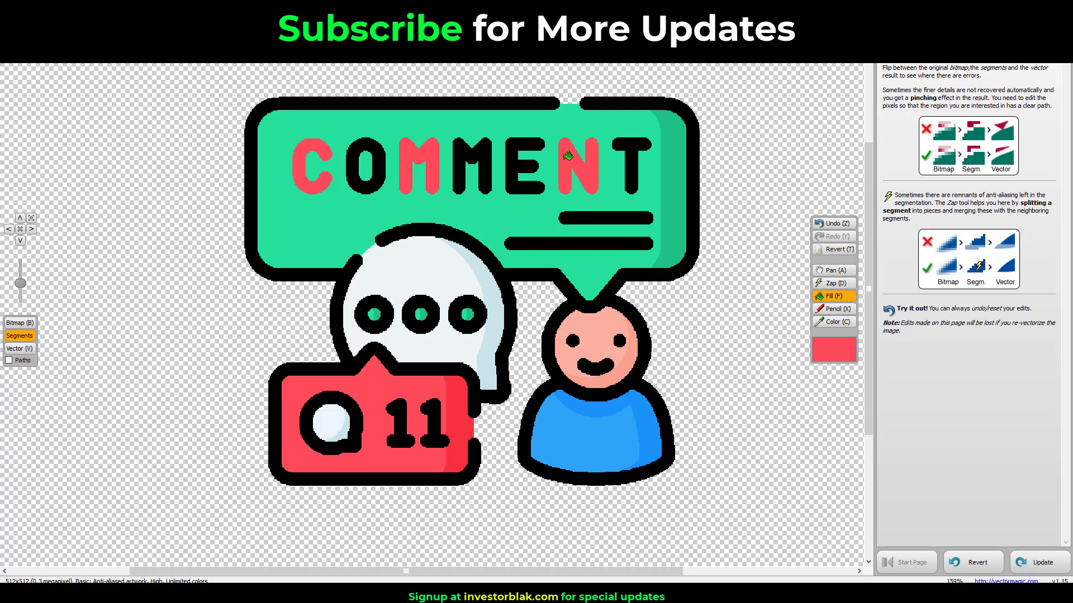
Step: Fill the second M and the bubble's lower line with the shirt's blue
click(829, 323)
click(622, 427)
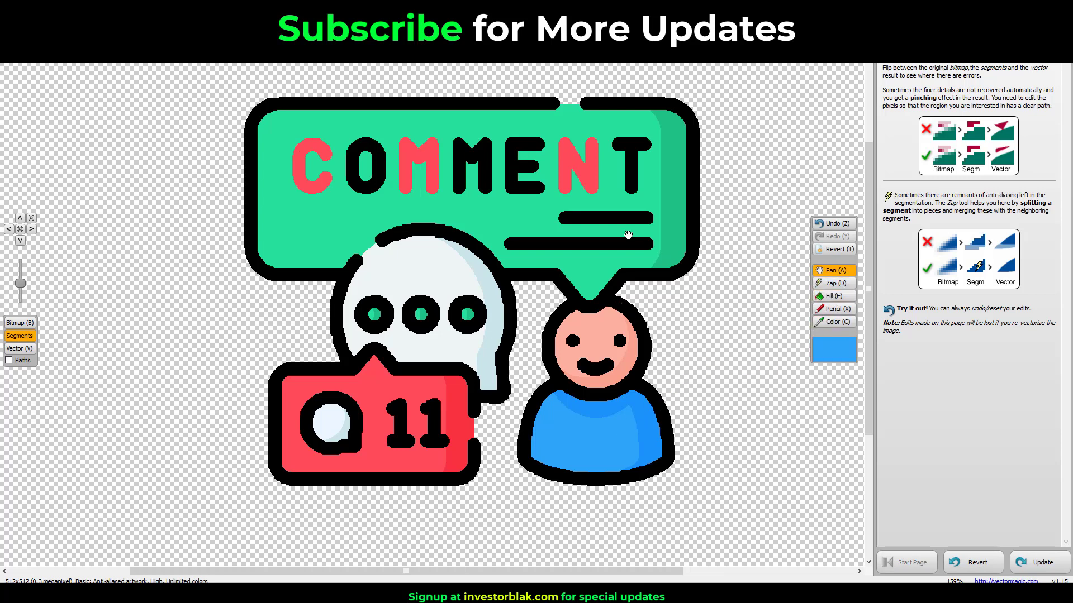
click(829, 297)
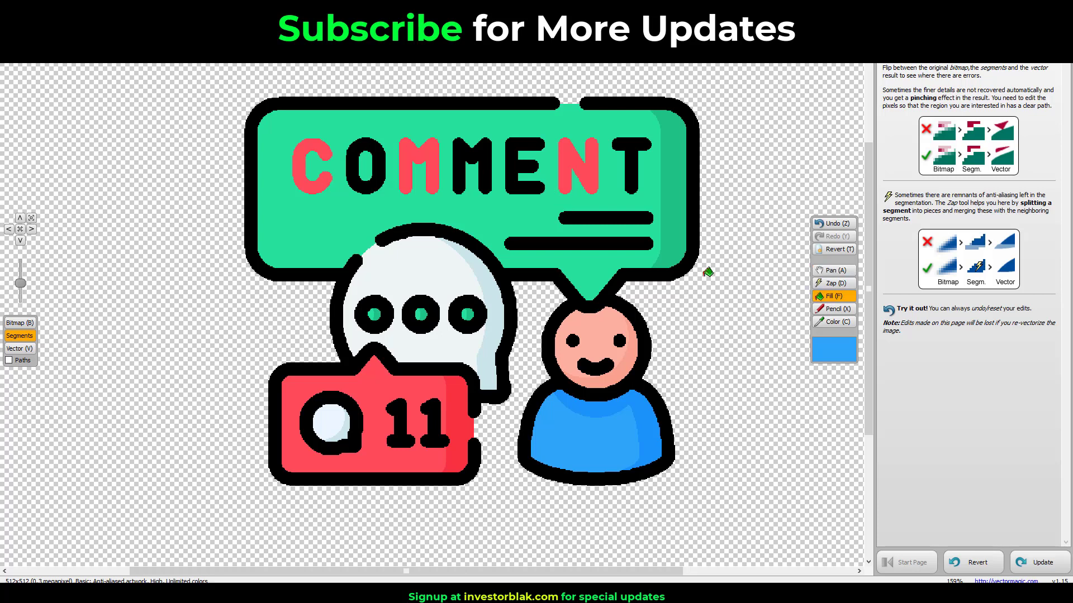
click(490, 152)
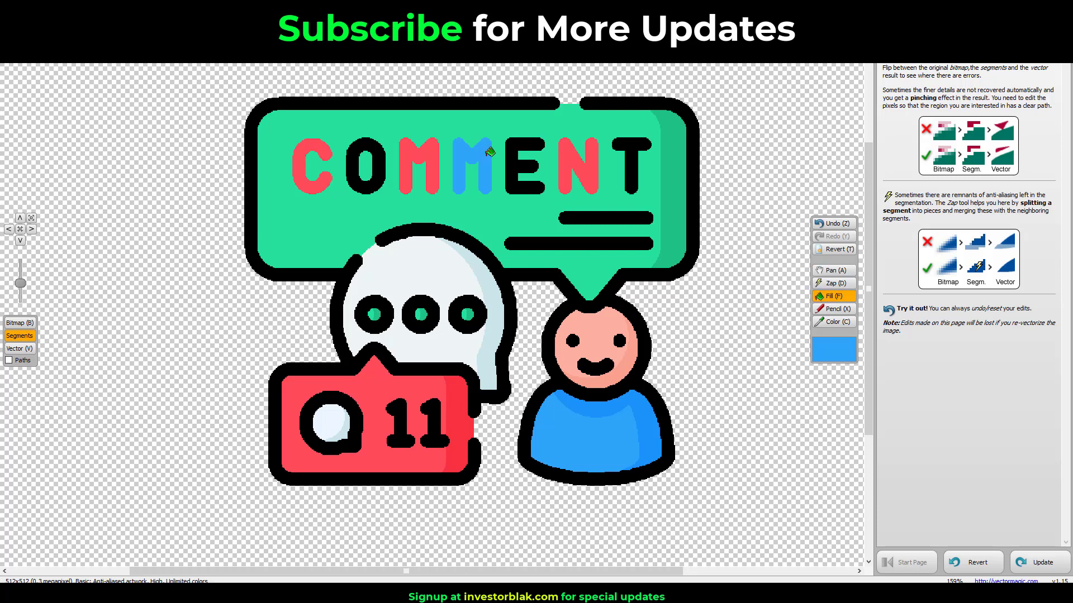
click(584, 244)
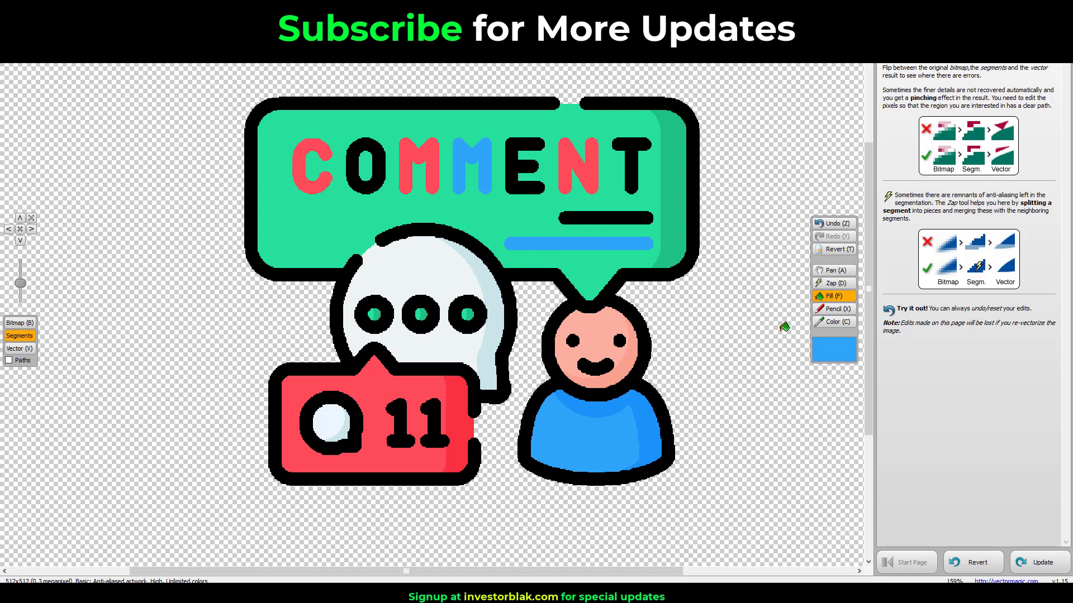
Step: Fill the face's right eye and the white speech bubble with red
click(832, 322)
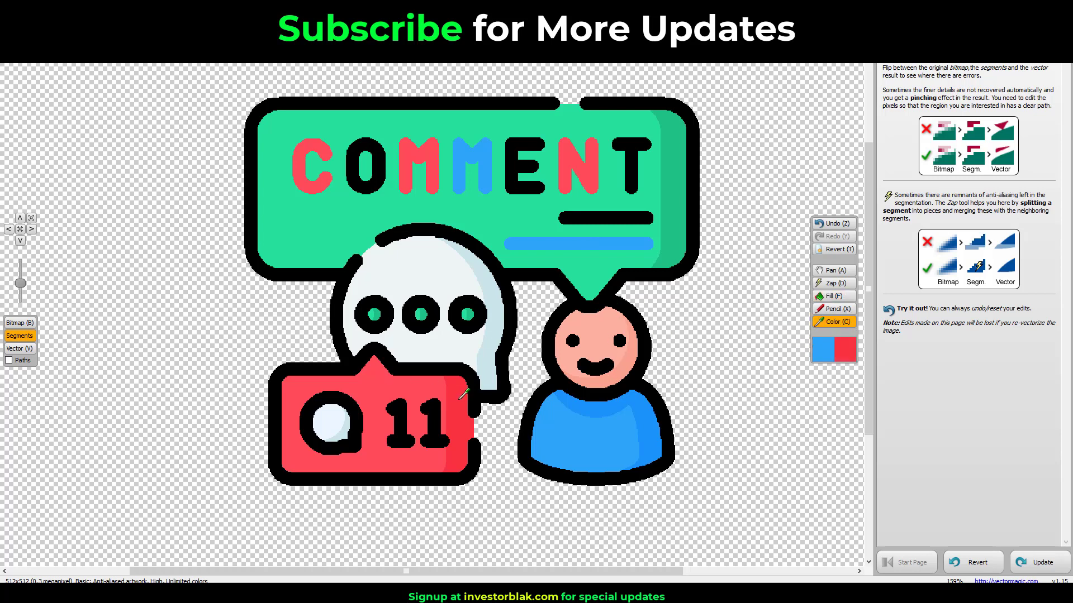
click(454, 394)
click(623, 340)
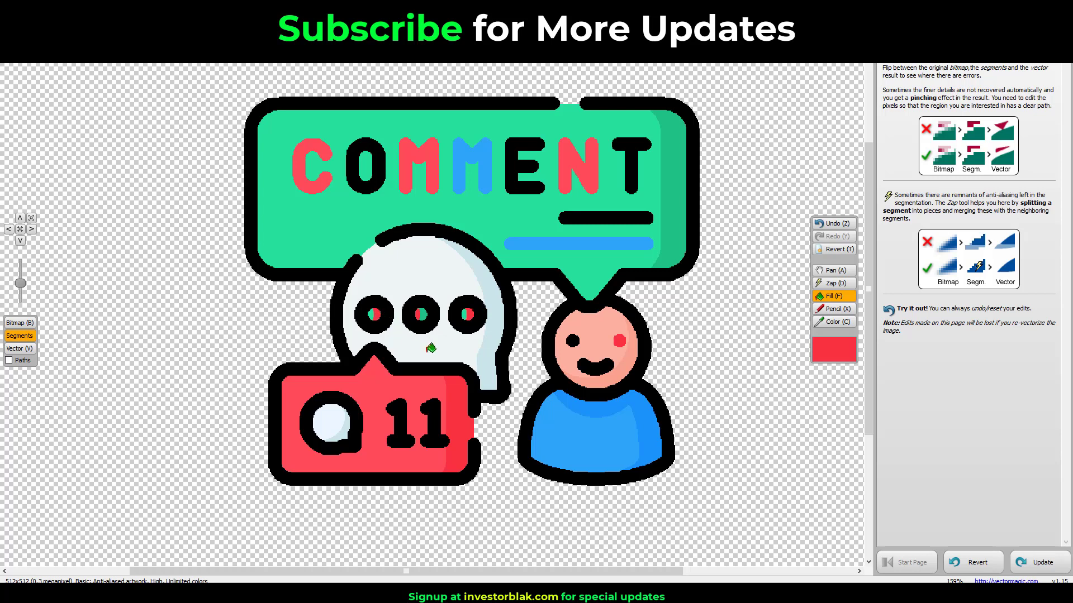
click(446, 281)
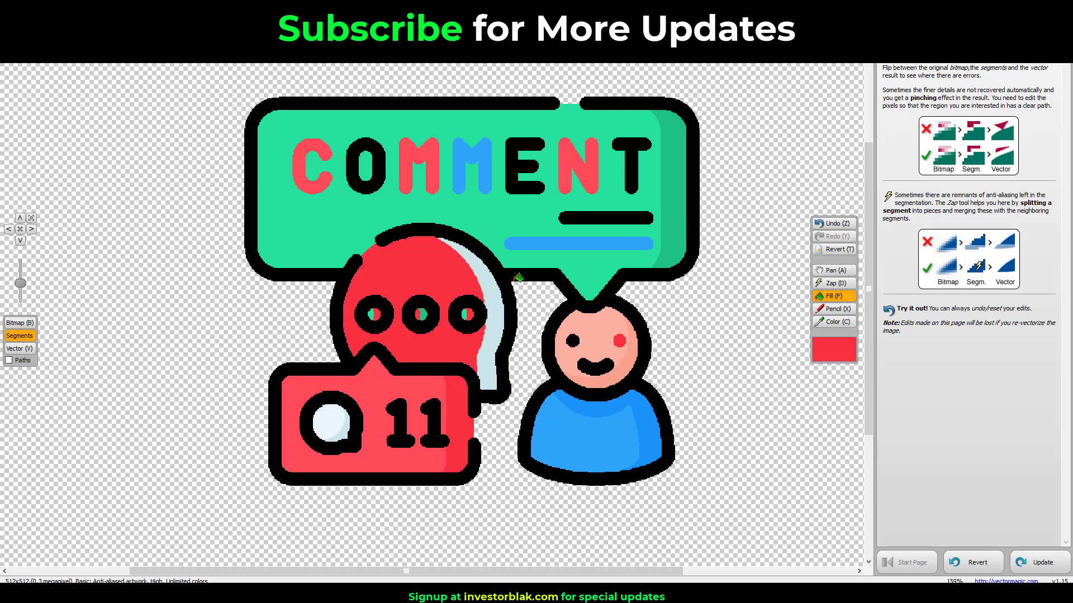